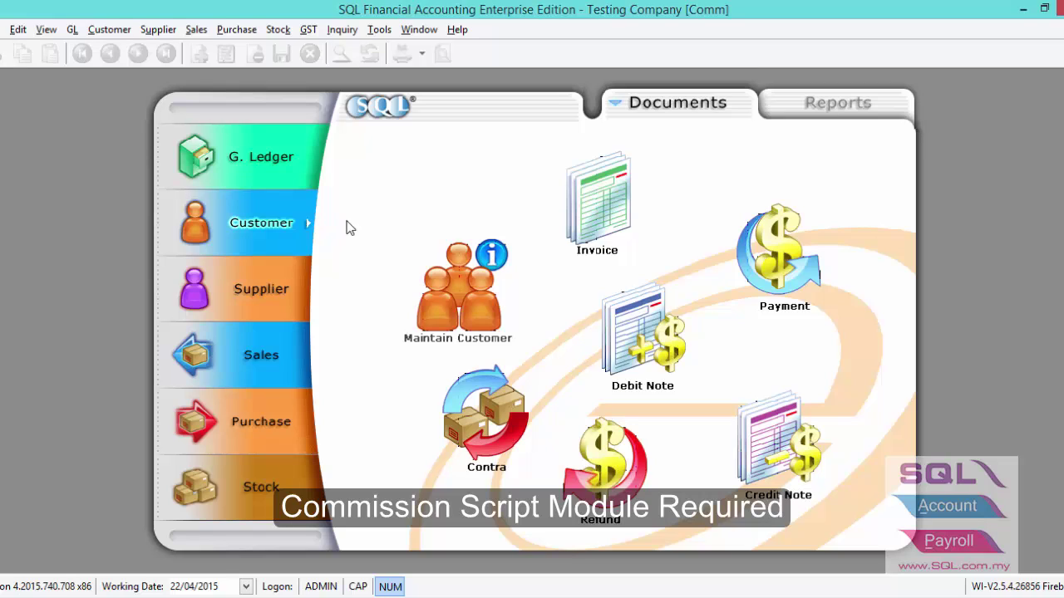
Create a new commission script record with "Comm-" plus the first agent's name as both code and description
left_click(376, 32)
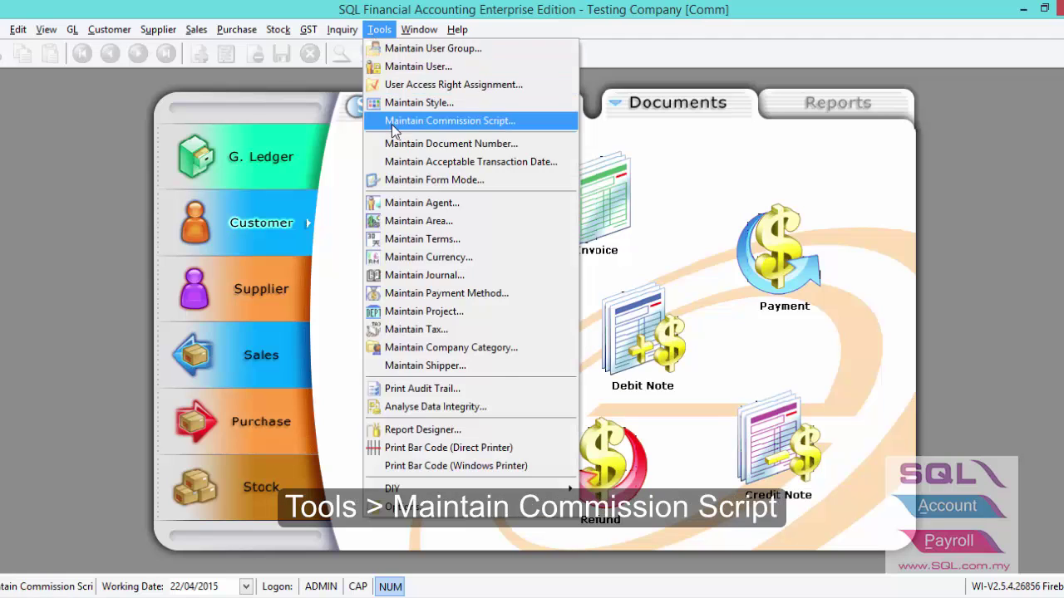
left_click(391, 124)
left_click(876, 121)
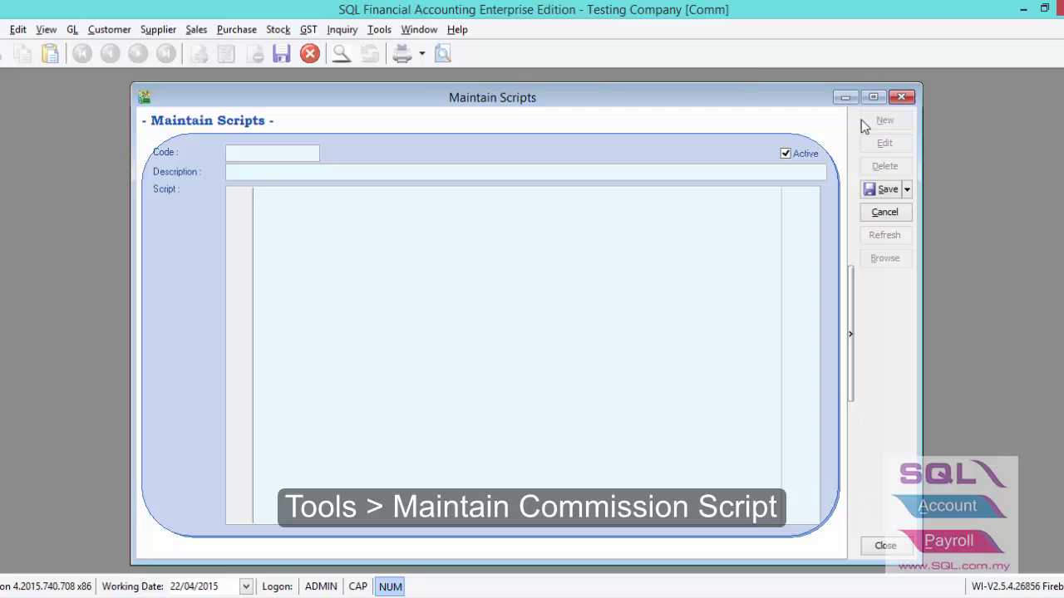
type("Comm-")
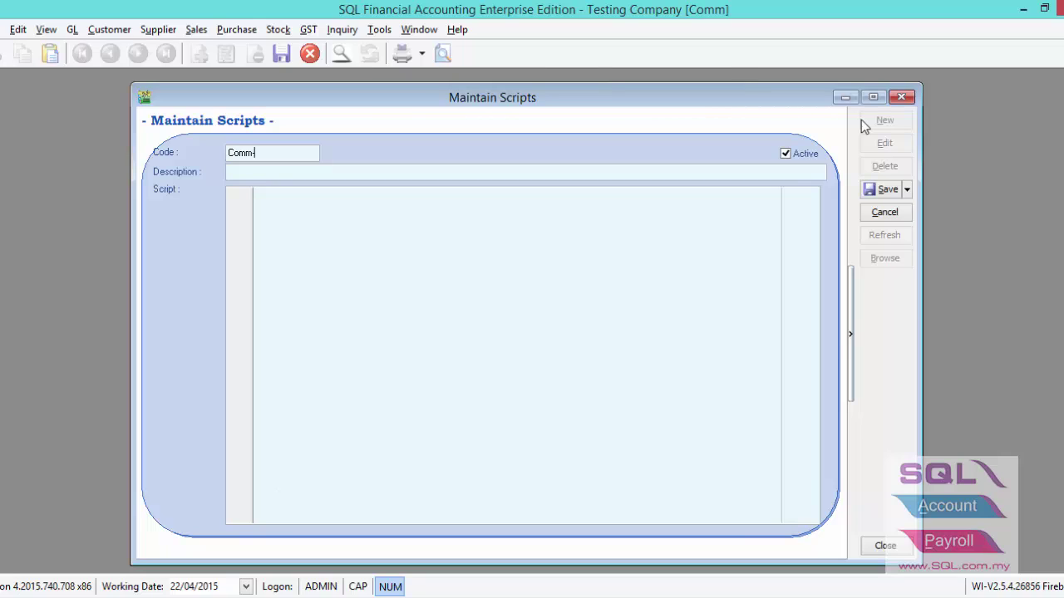
type("Ali")
key("shift+Home")
key("ctrl+c")
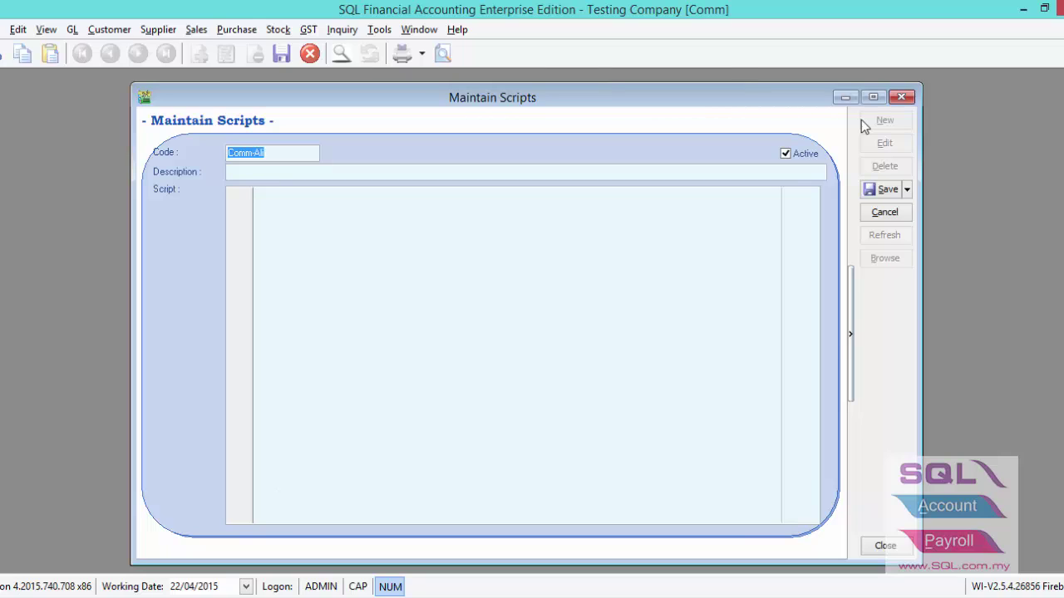
key("Tab")
key("ctrl+v")
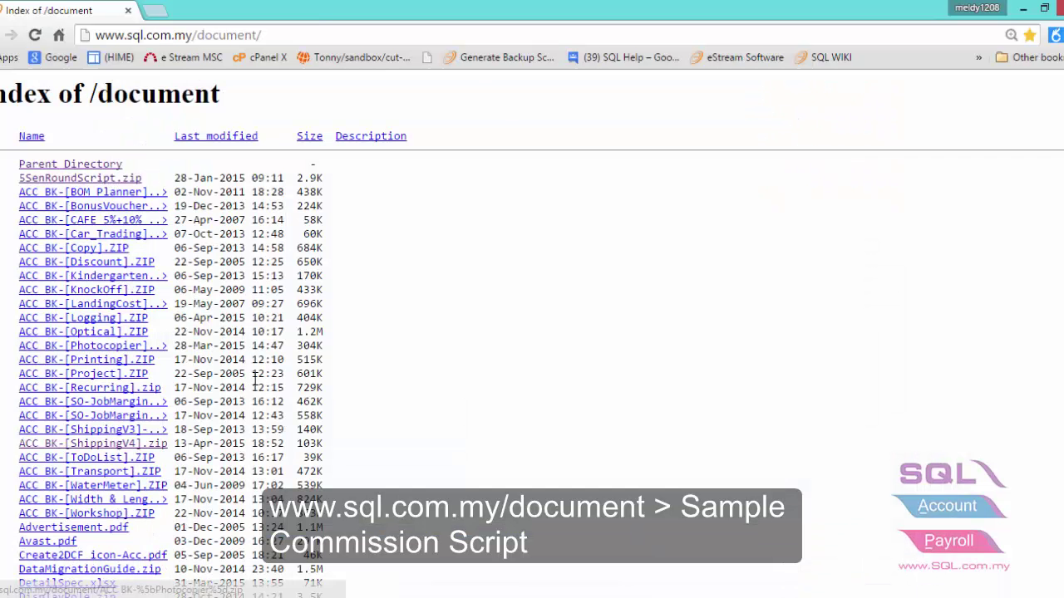
scroll(372, 379, "down", 3)
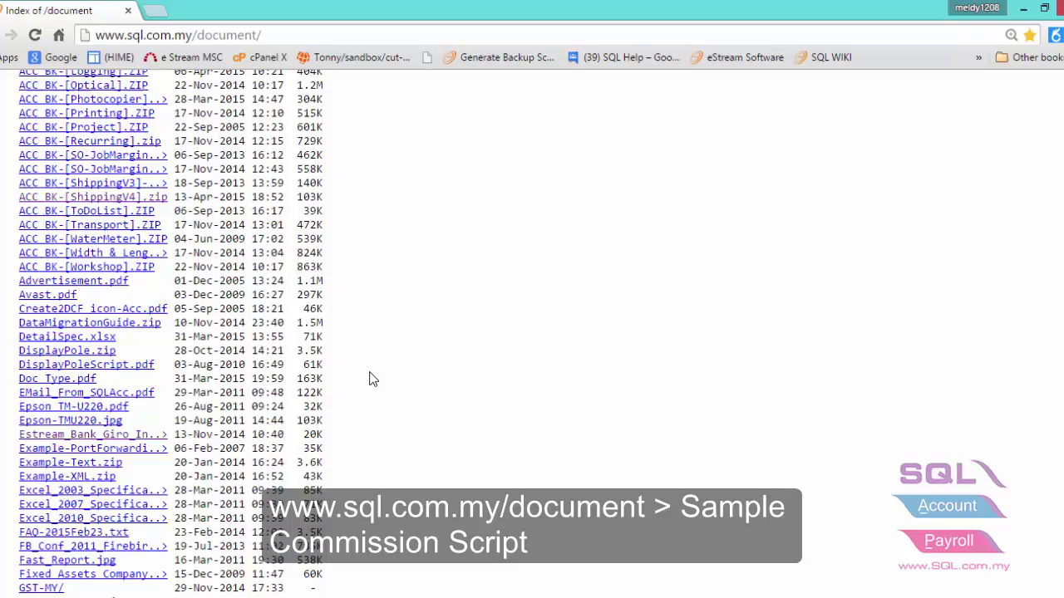
scroll(372, 379, "down", 15)
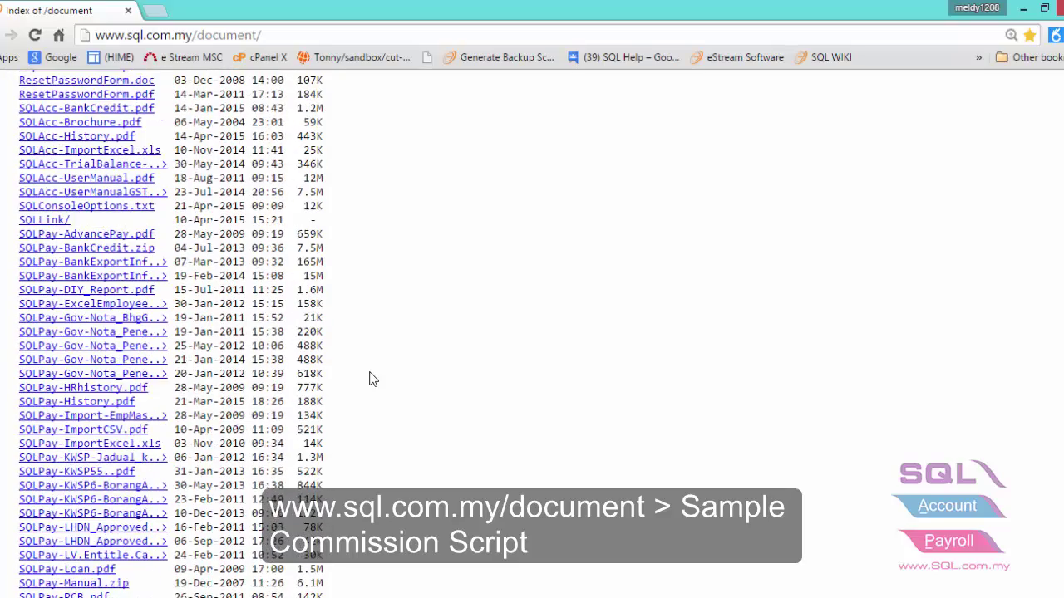
scroll(371, 379, "down", 4)
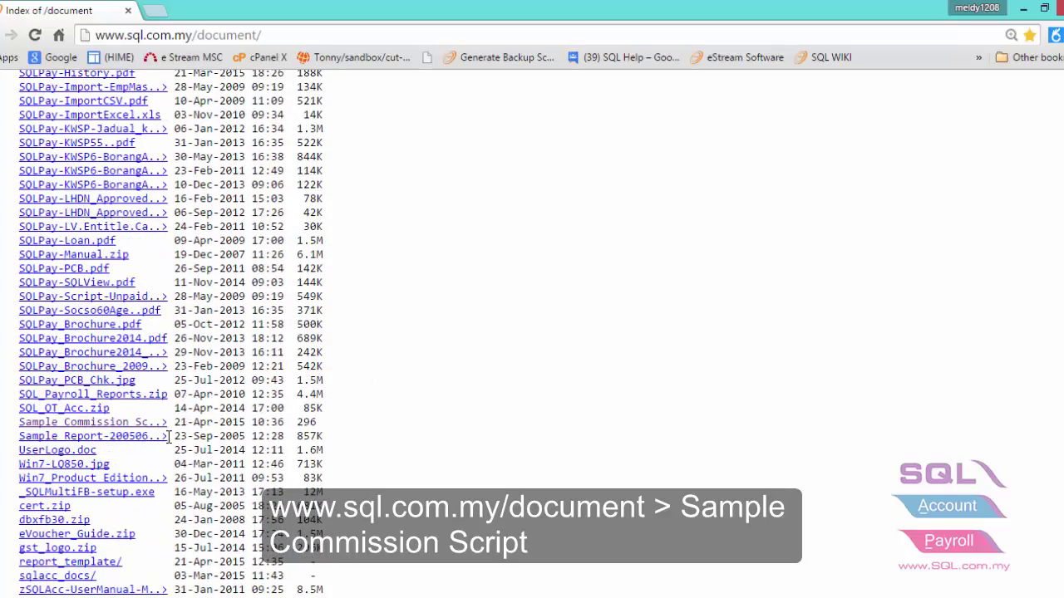
left_click(146, 429)
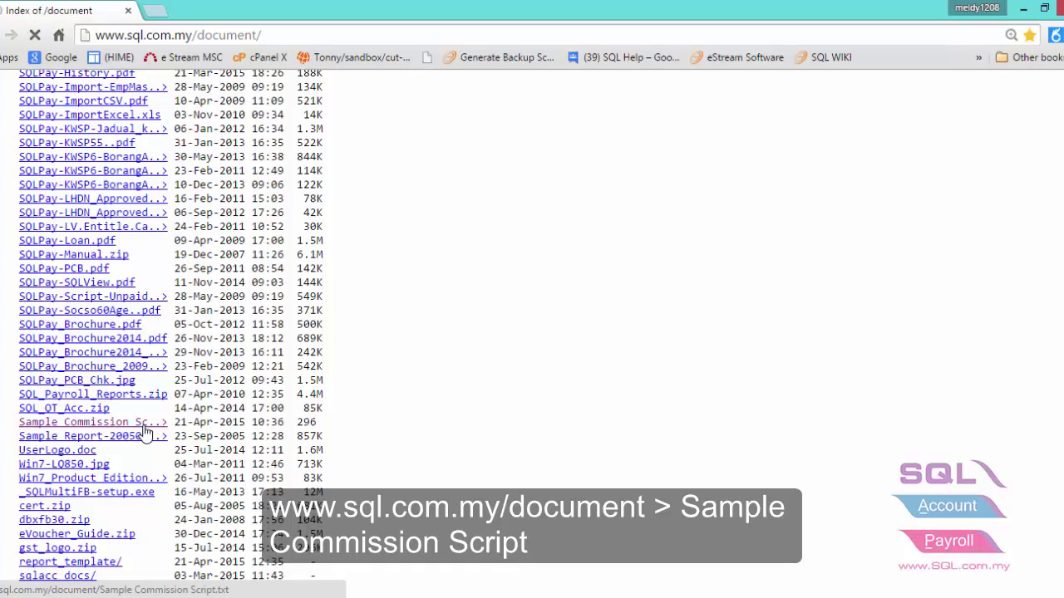
Copy the entire sample CalculateCommission procedure and paste it into the new record's script in SQL Financial Accounting
left_click_drag(114, 333, 1, 83)
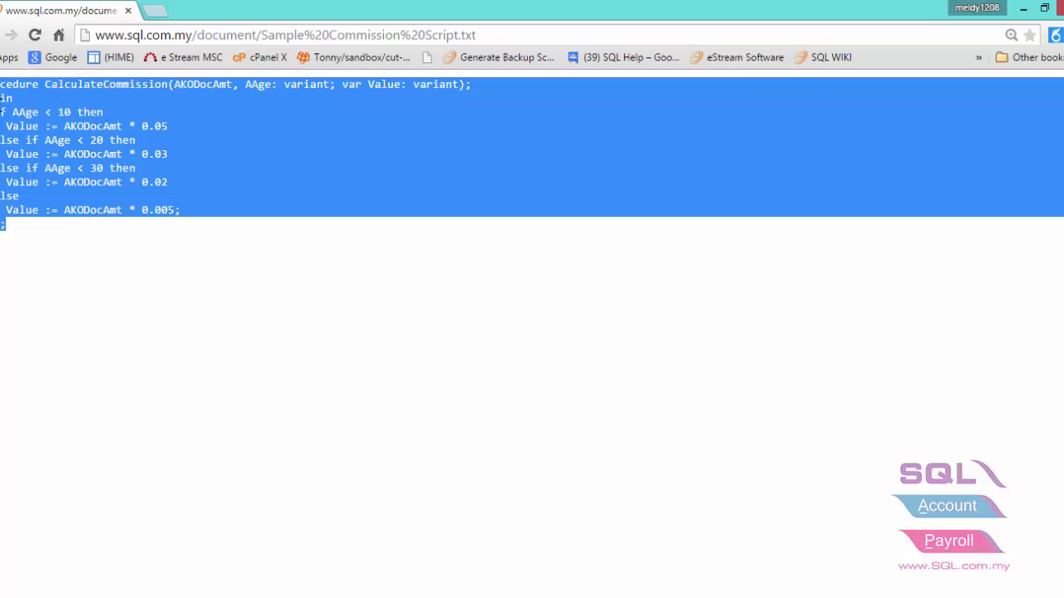
right_click(7, 107)
left_click(12, 118)
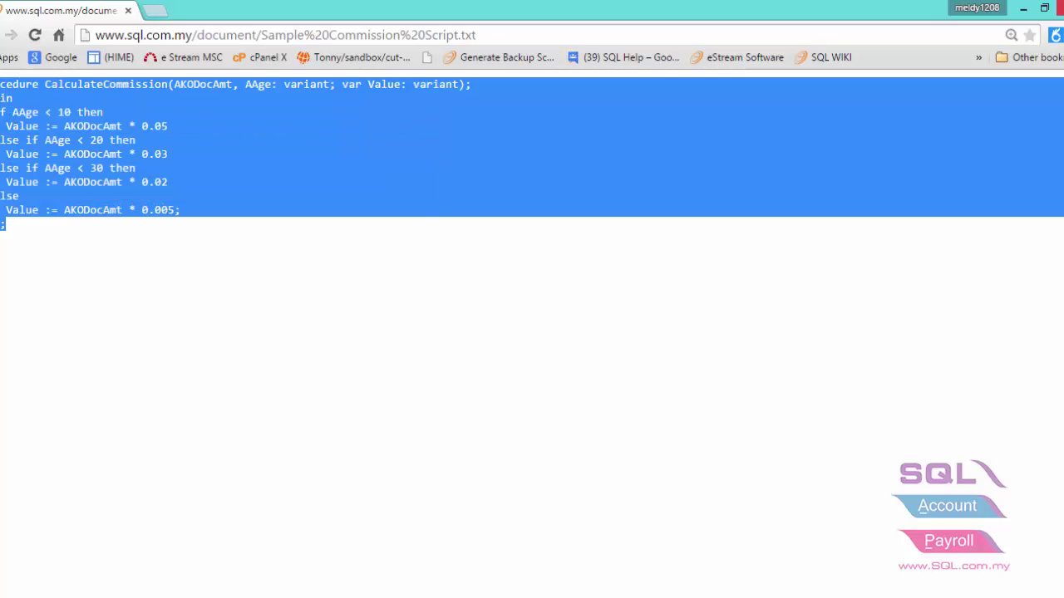
left_click(1023, 8)
key("ctrl+v")
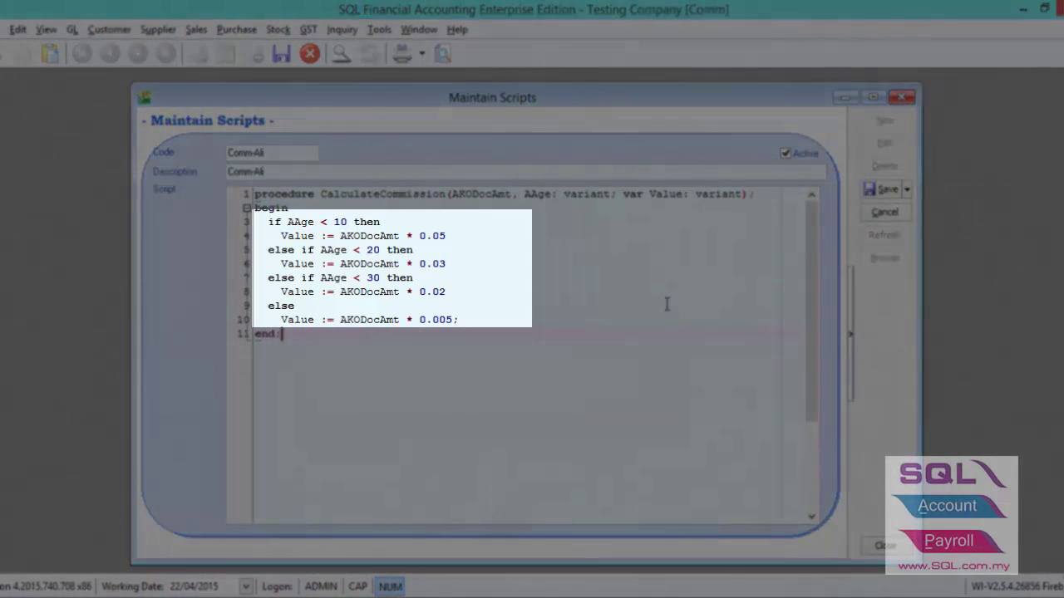
Examine each AAge condition in the script together with the commission rate applied to AKODocAmt, including the final else rate
left_click_drag(354, 222, 448, 238)
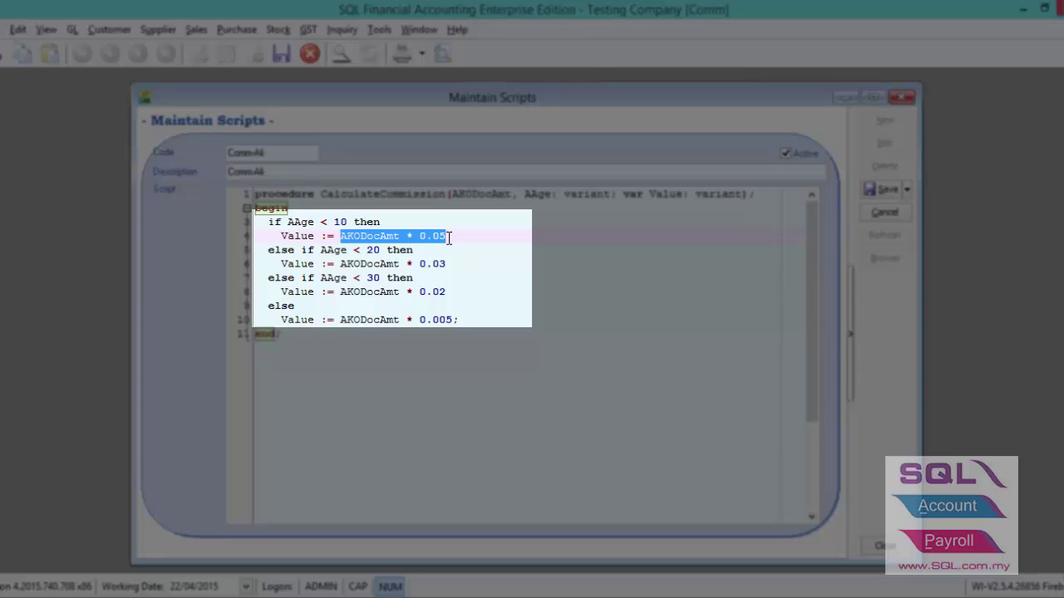
left_click_drag(381, 222, 323, 221)
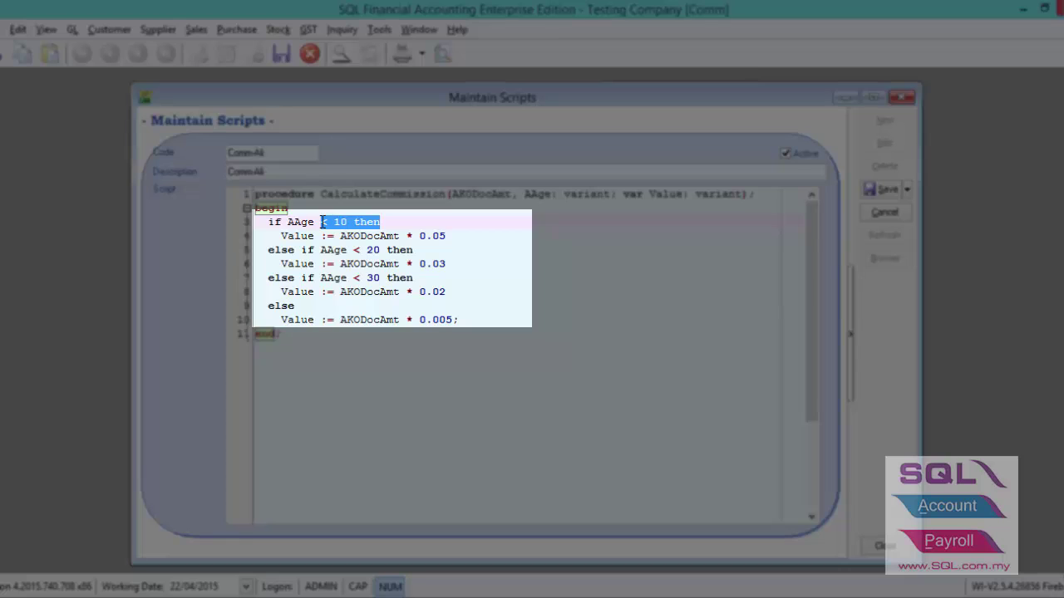
left_click_drag(334, 236, 451, 239)
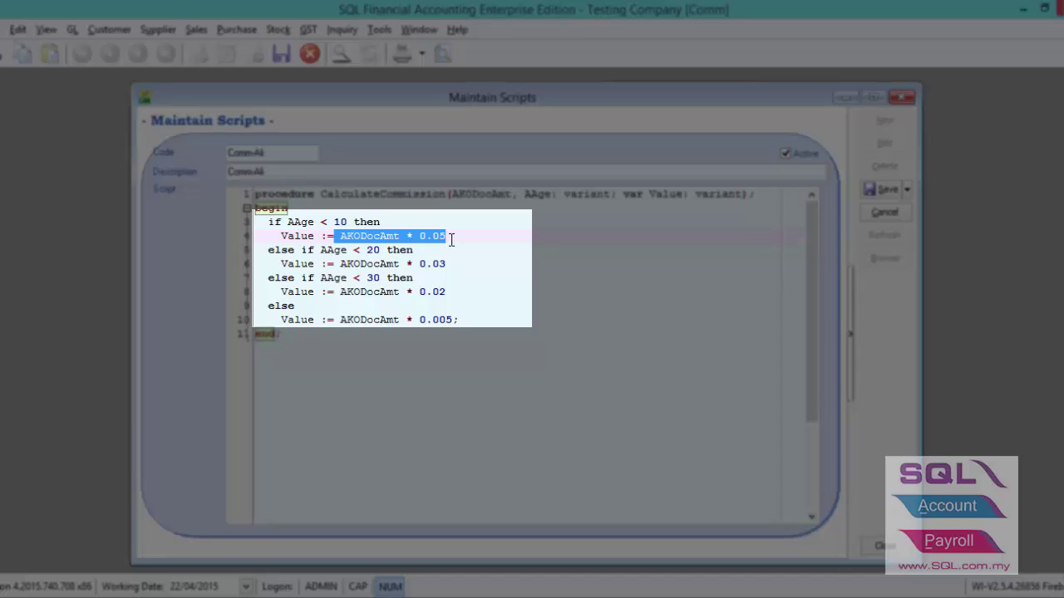
left_click_drag(315, 249, 421, 250)
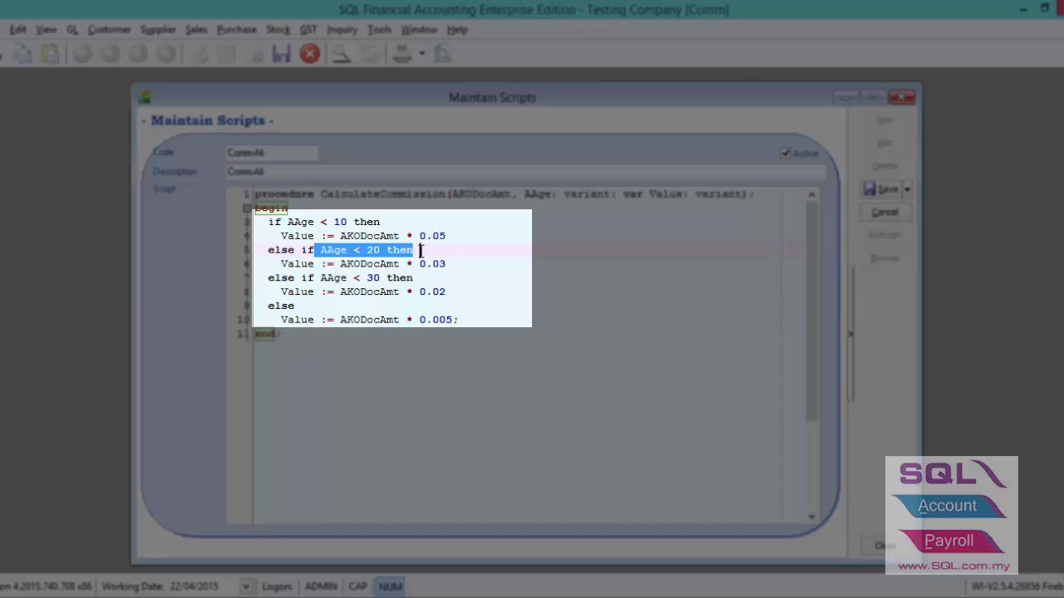
left_click_drag(341, 262, 447, 263)
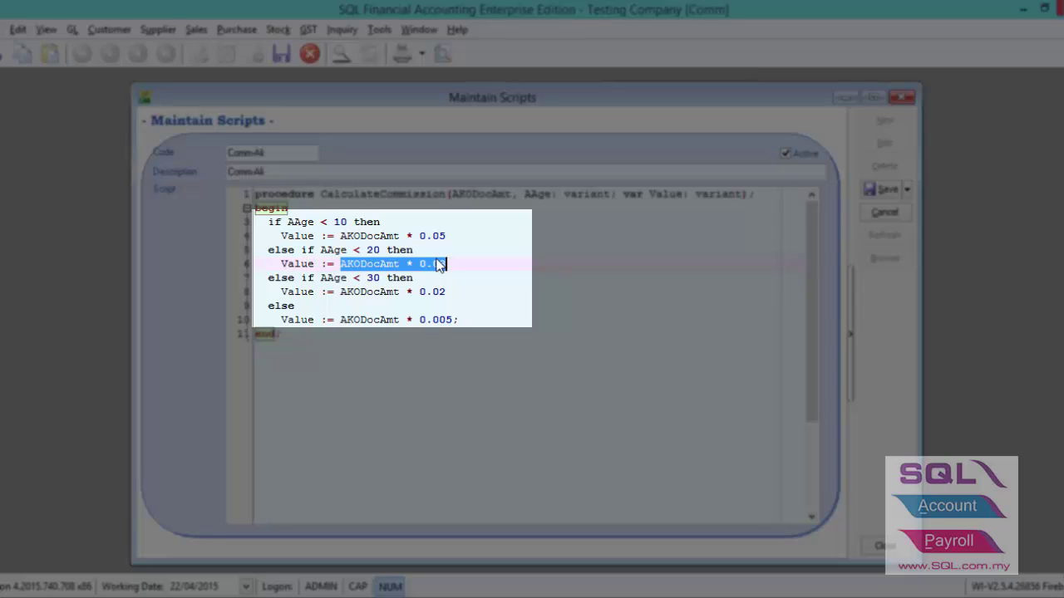
left_click(317, 277)
left_click_drag(332, 277, 449, 292)
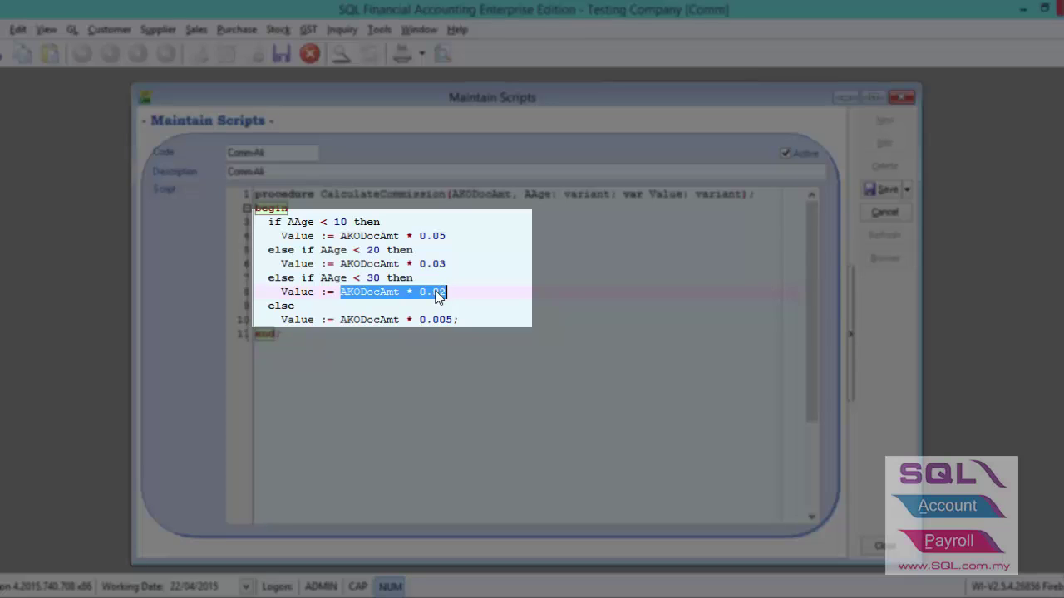
left_click(334, 320)
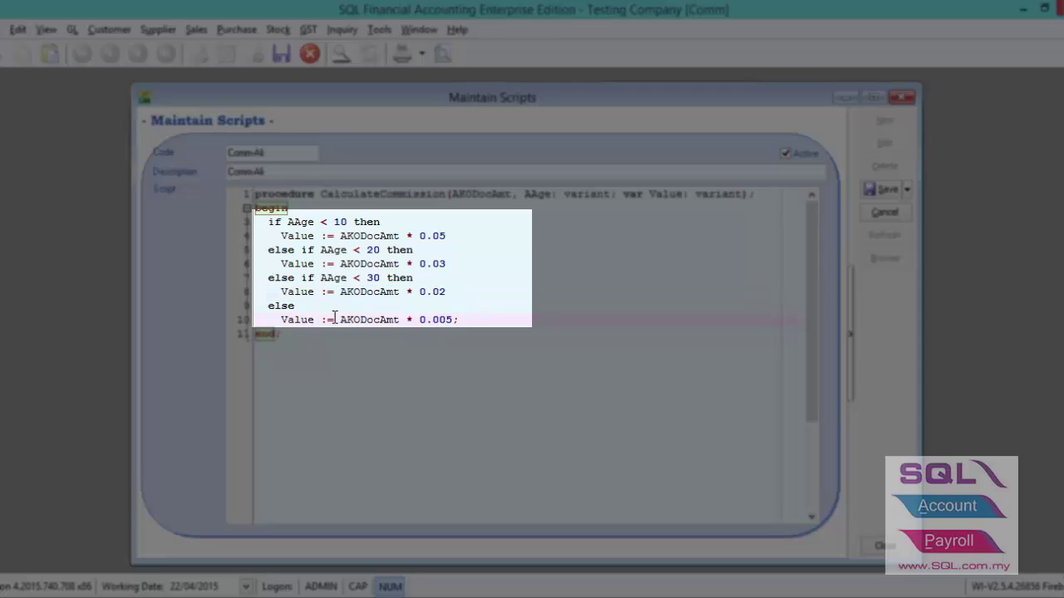
left_click_drag(334, 320, 478, 321)
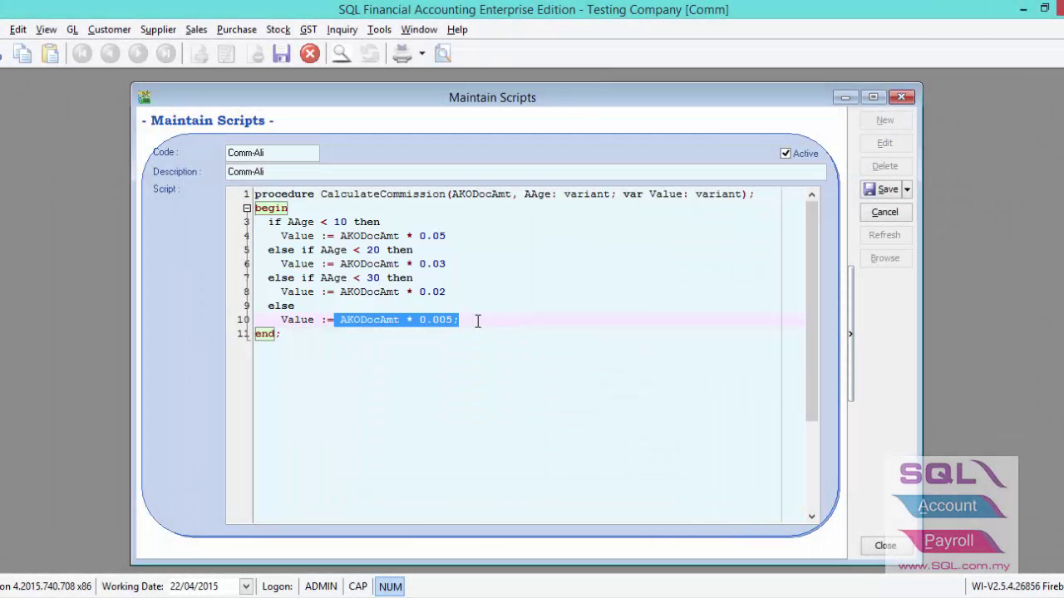
Save the first agent's commission script and copy its full procedure text
left_click(883, 187)
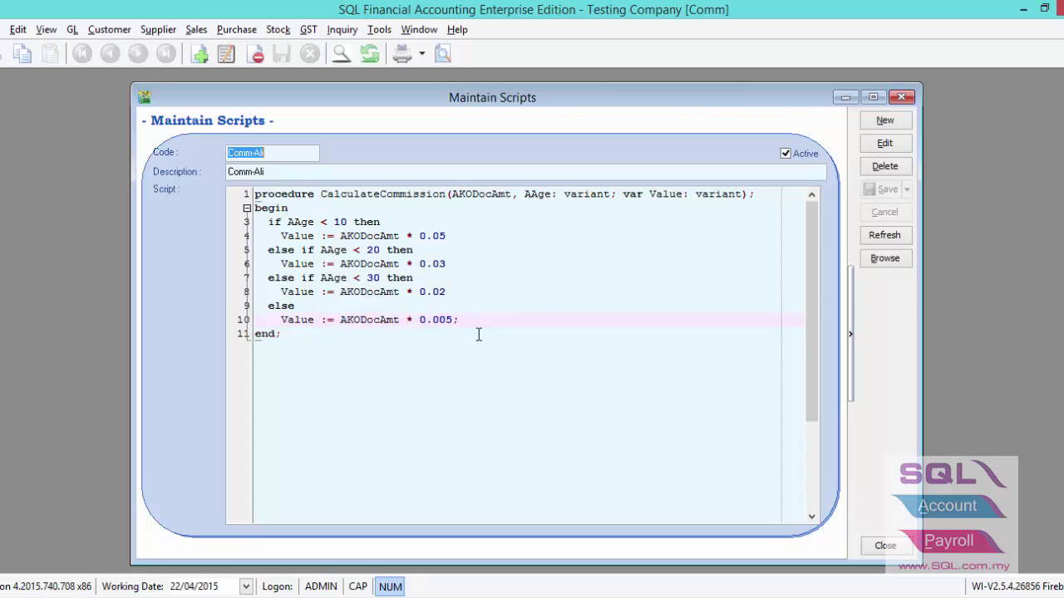
key("ctrl+a")
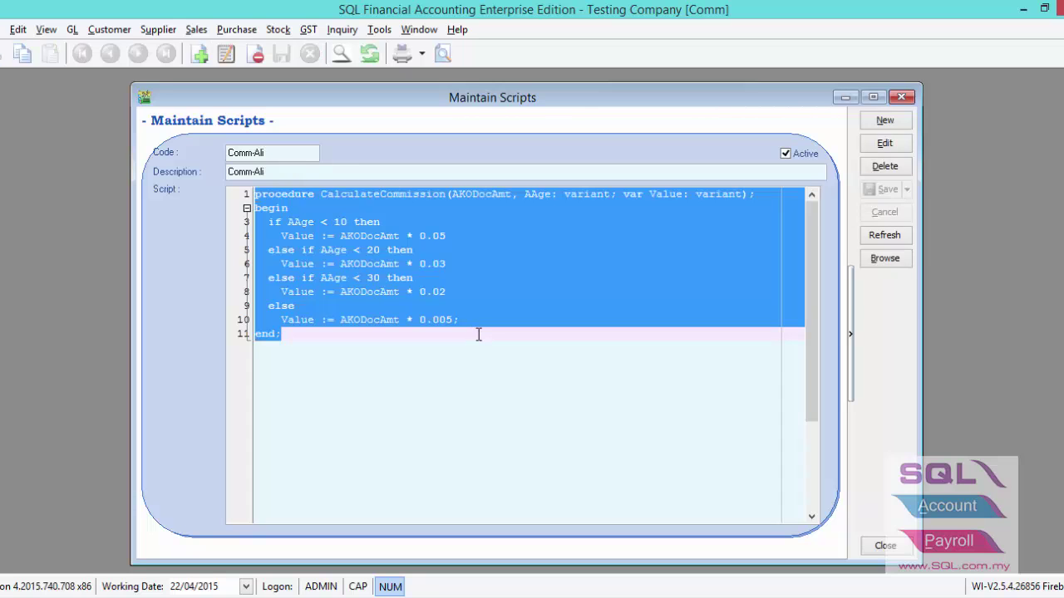
Create a second script record with "Comm-" plus the other agent's name as code and description, and paste in the copied procedure
left_click(902, 124)
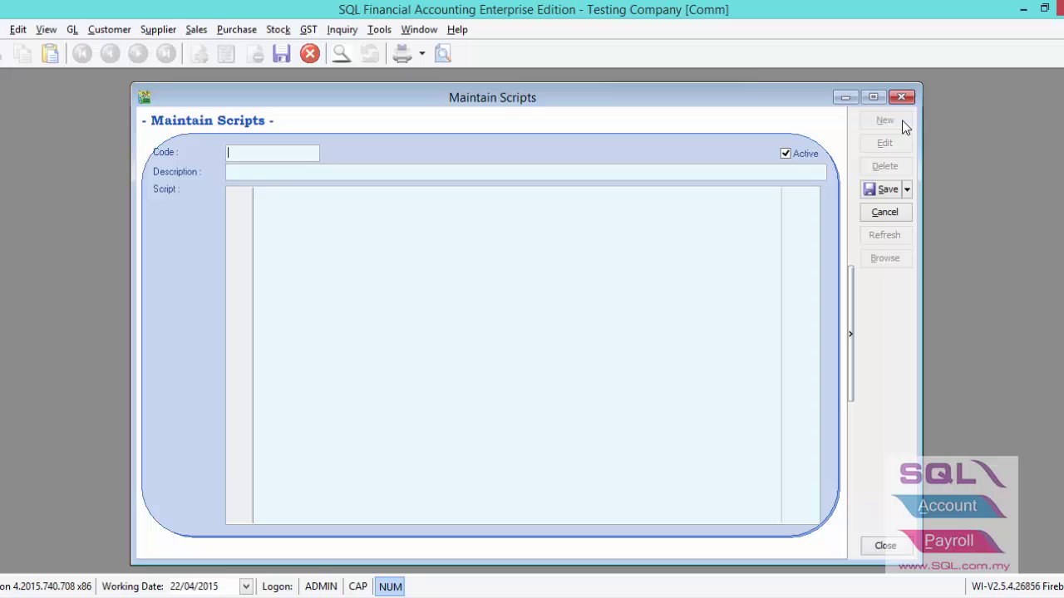
type("Comm-Hall")
type("m")
type("Comm-H")
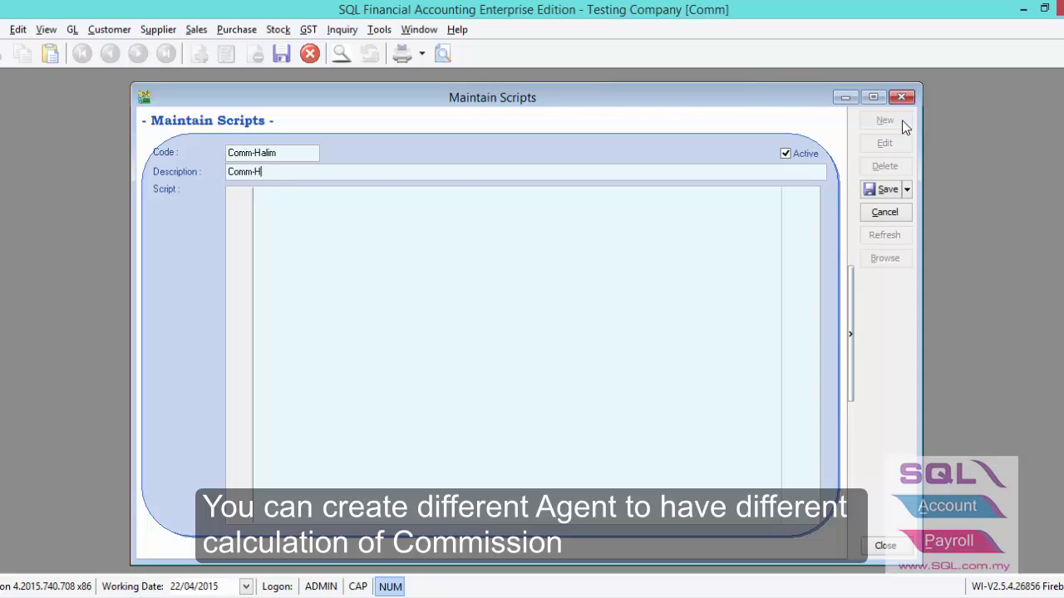
type("alim")
key("Tab")
key("ctrl+v")
Set the first AAge limit to 30 and the second to 90 in the second agent's script
double_click(340, 222)
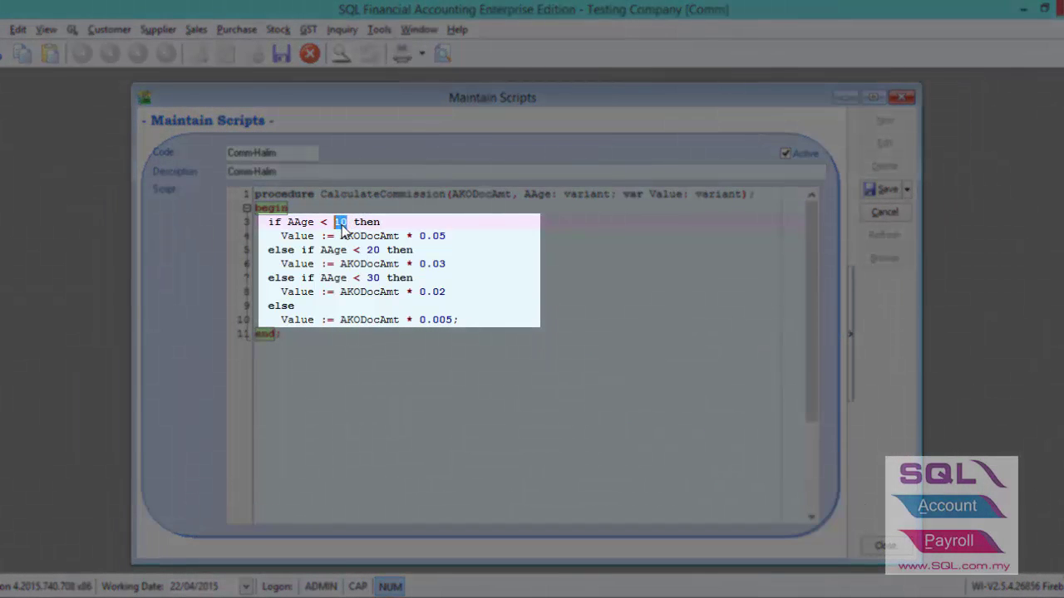
type("30")
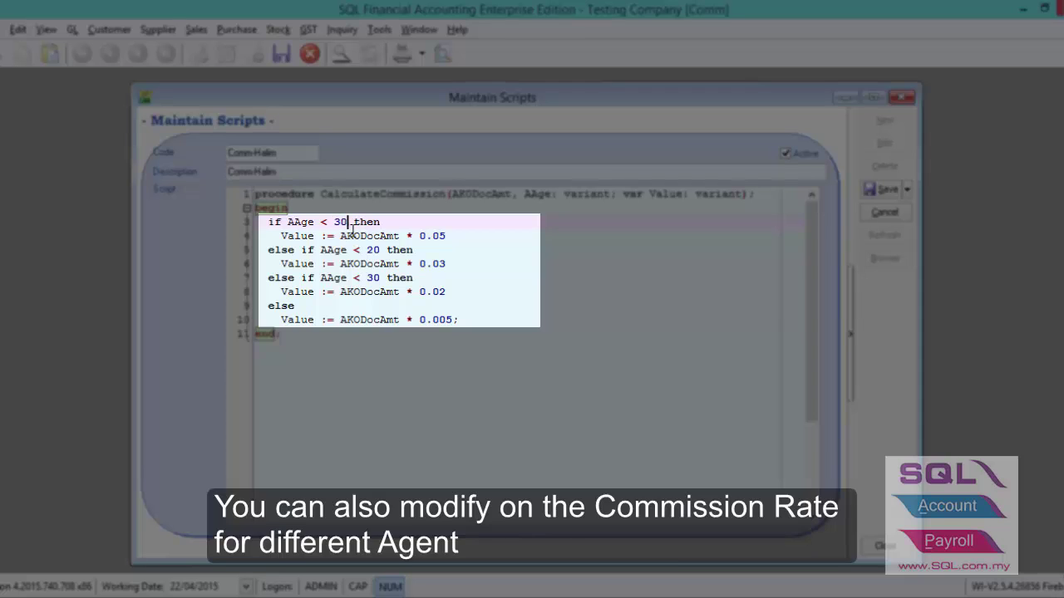
left_click_drag(446, 236, 425, 236)
left_click(370, 251)
type("9")
left_click(441, 263)
left_click_drag(446, 263, 407, 264)
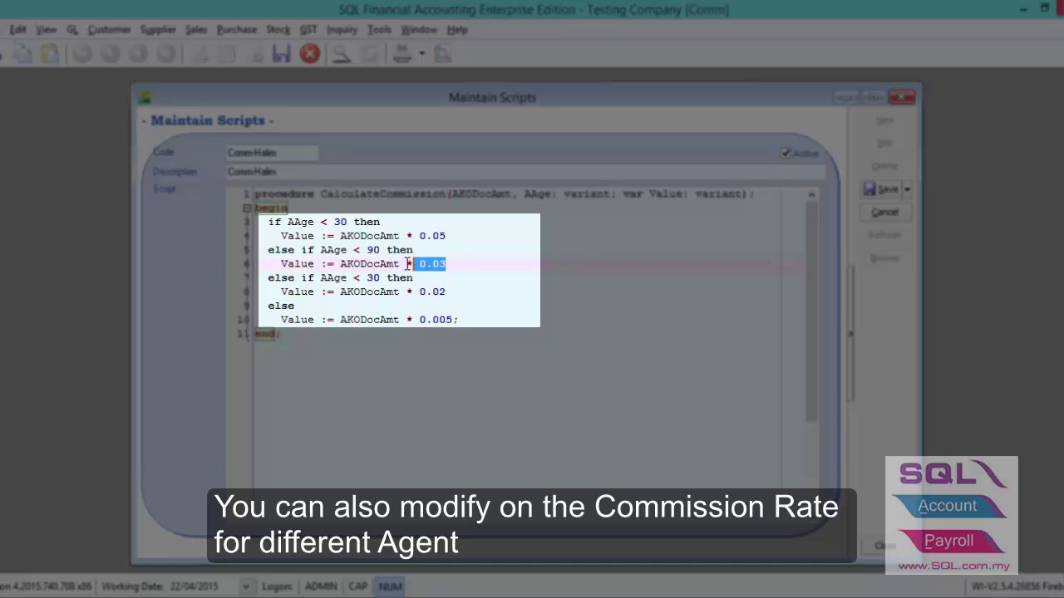
Set the third AAge limit to 150, then save the second script and close Maintain Scripts
double_click(374, 277)
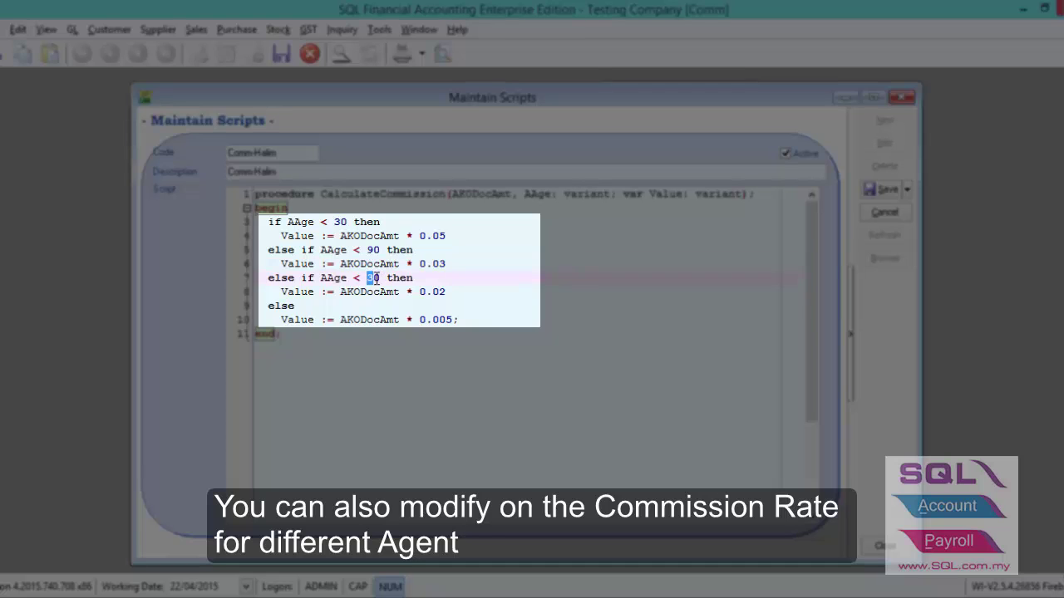
type("1500")
key("BackSpace")
left_click_drag(439, 292, 420, 294)
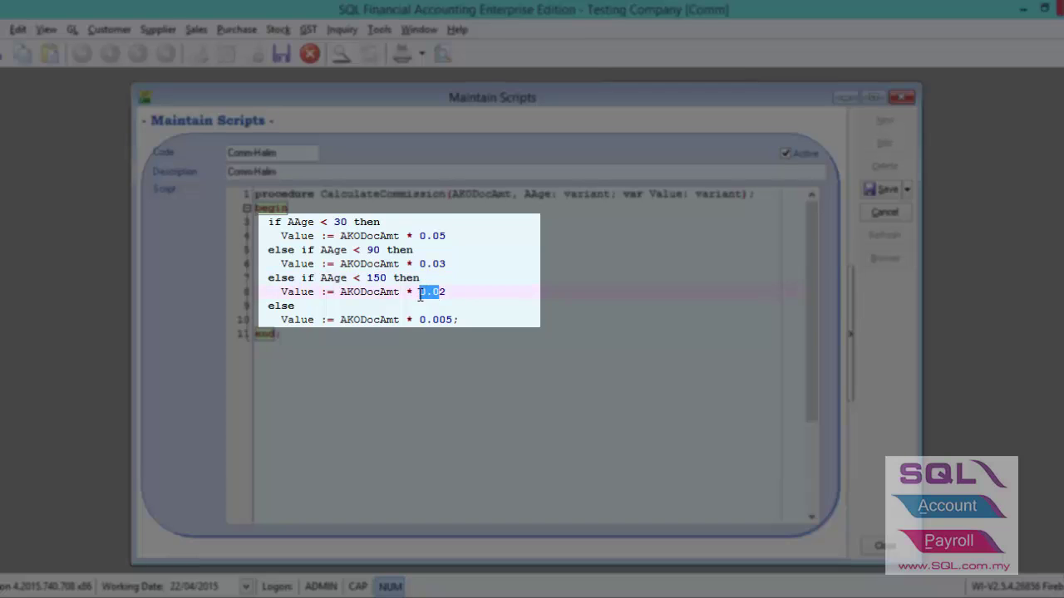
left_click(411, 320)
left_click_drag(455, 320, 421, 320)
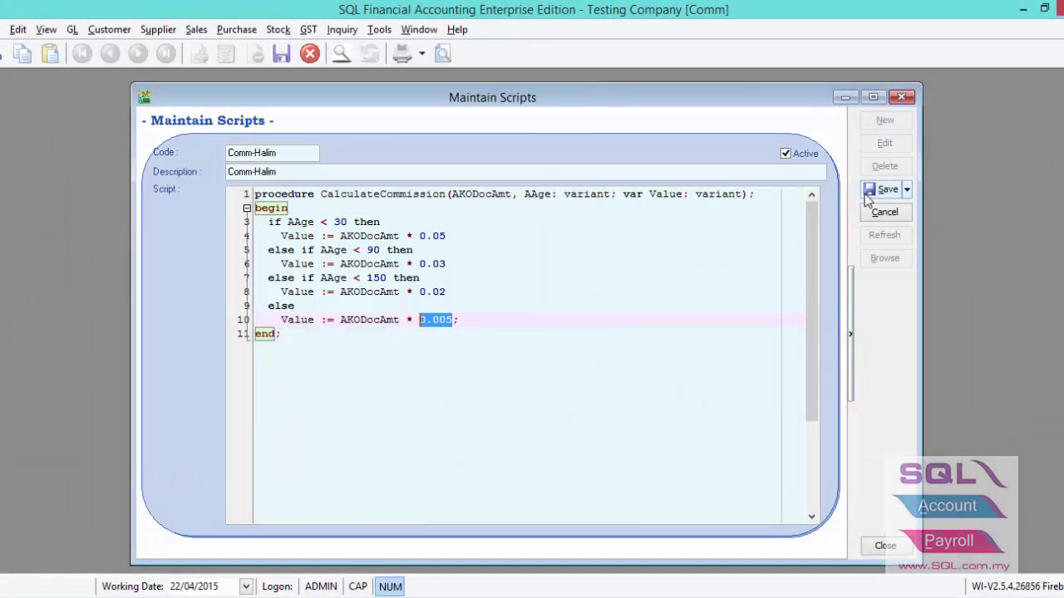
left_click(869, 192)
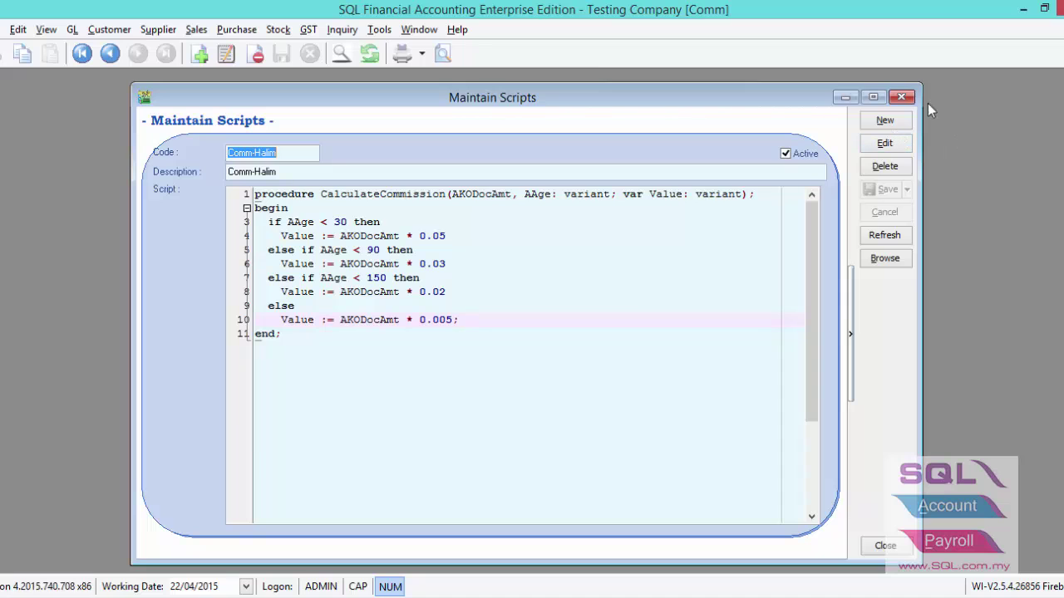
left_click(901, 97)
Open the first script's matching agent record for editing in Maintain Agent
left_click(384, 30)
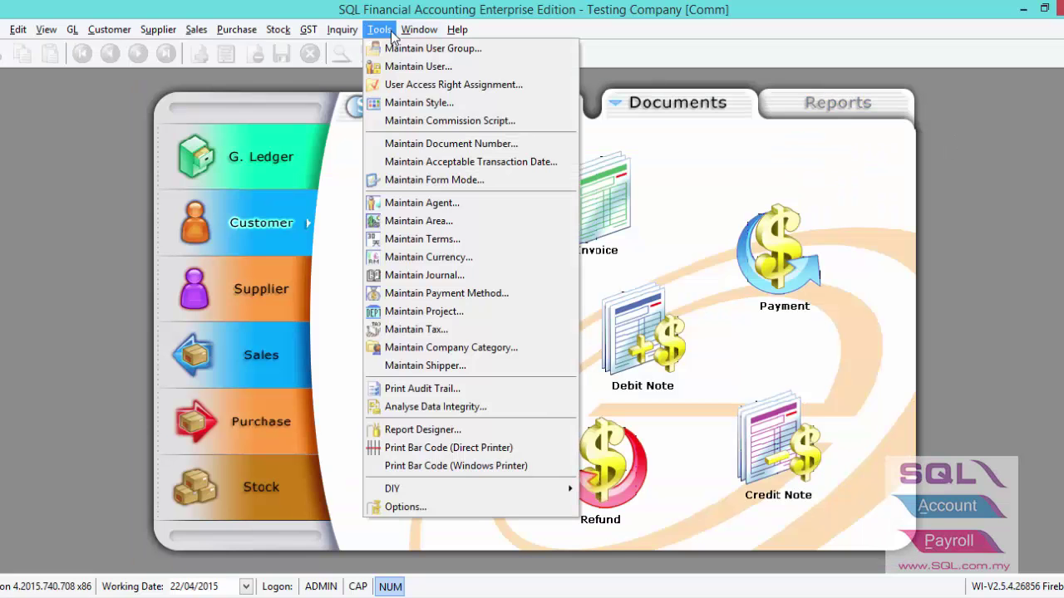
left_click(415, 206)
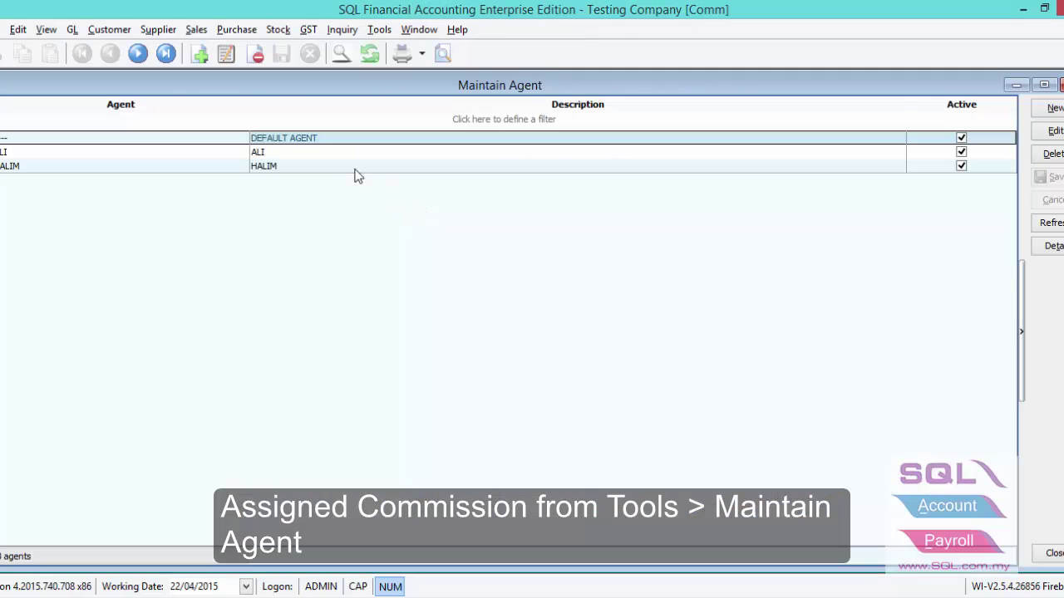
left_click(345, 166)
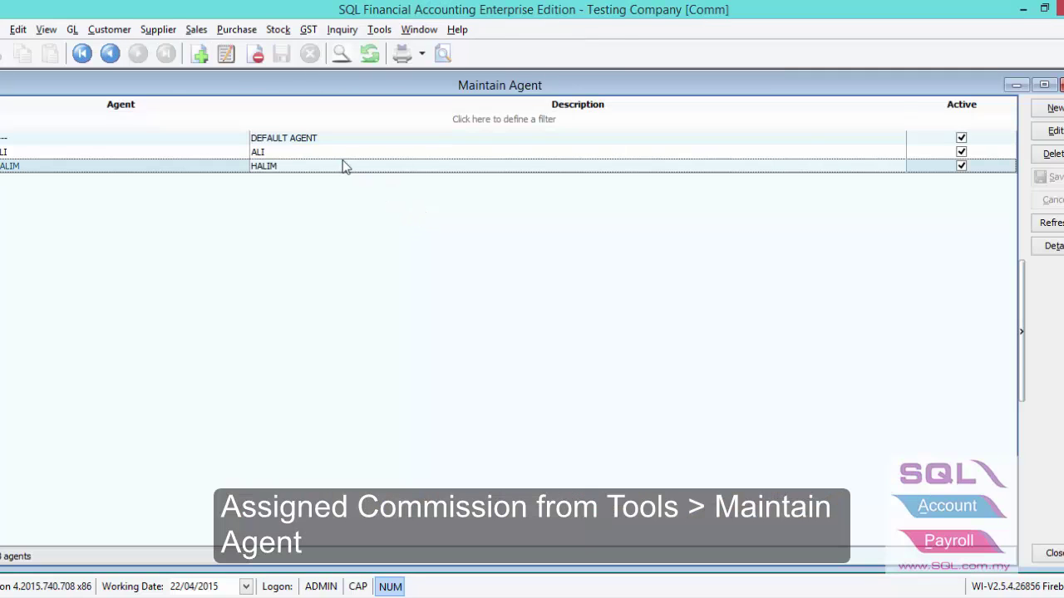
left_click(348, 154)
left_click(1045, 131)
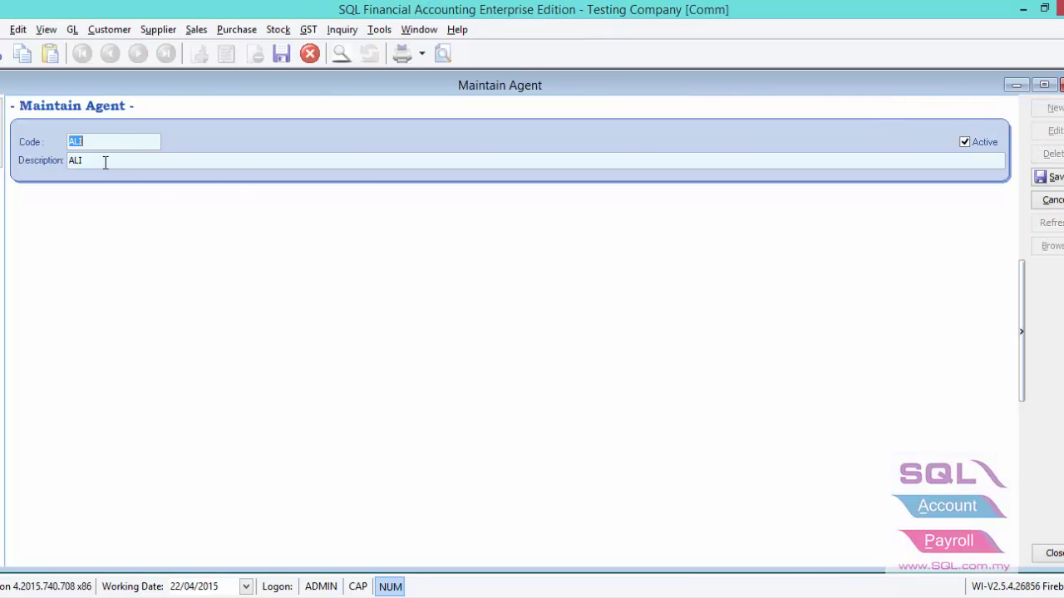
Attach the commission script matching this agent to the open agent record and save the record
left_click(29, 125)
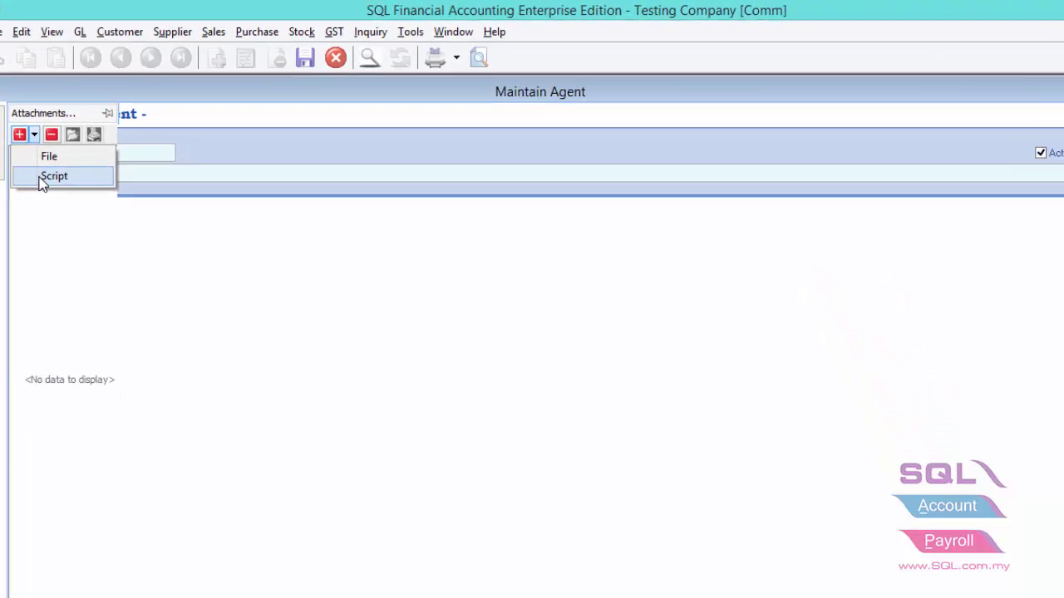
left_click(107, 349)
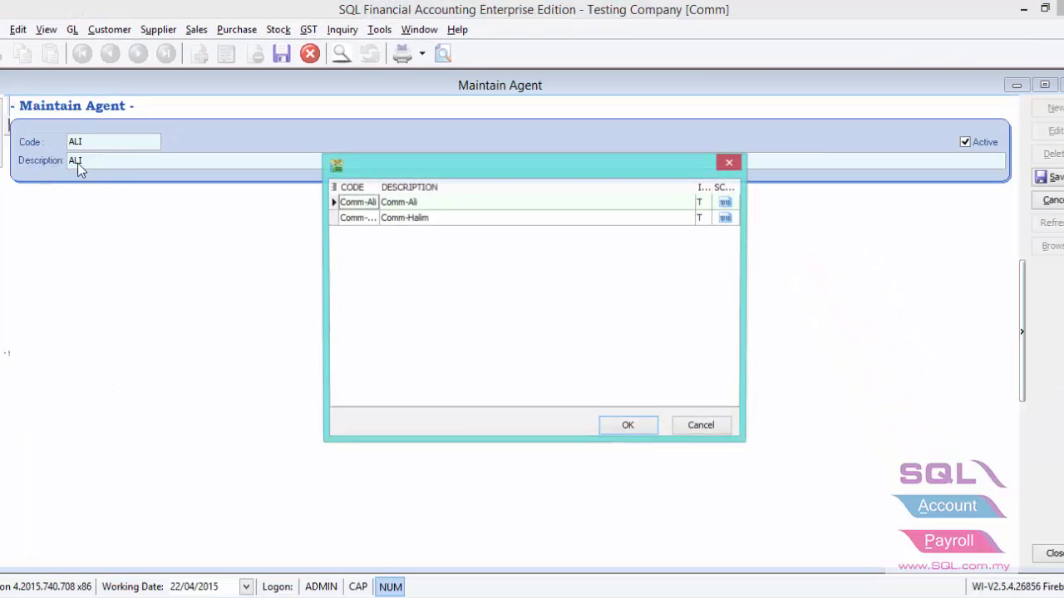
left_click(400, 205)
left_click(628, 426)
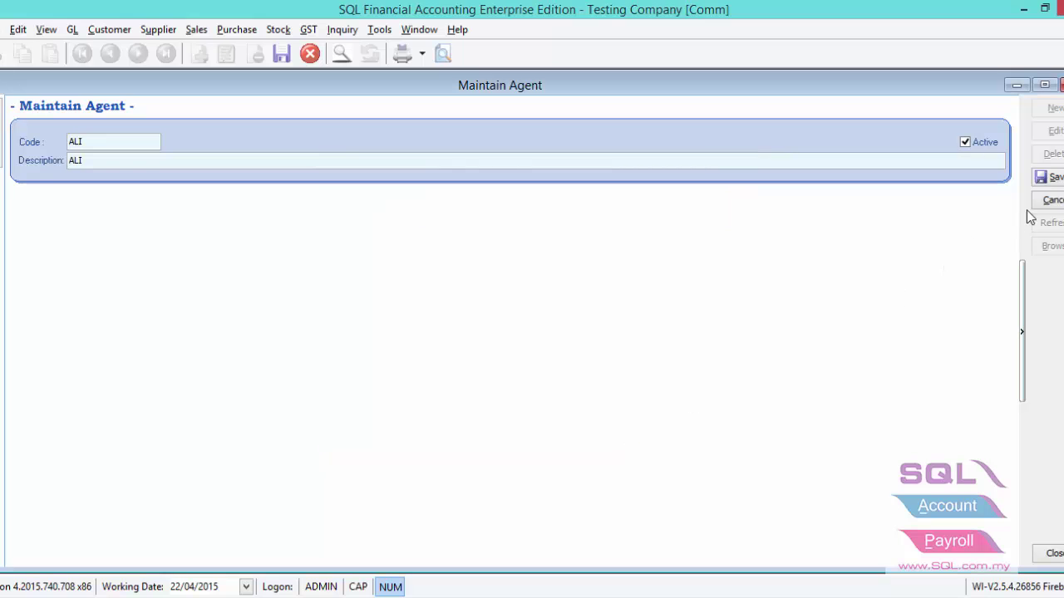
left_click(1046, 180)
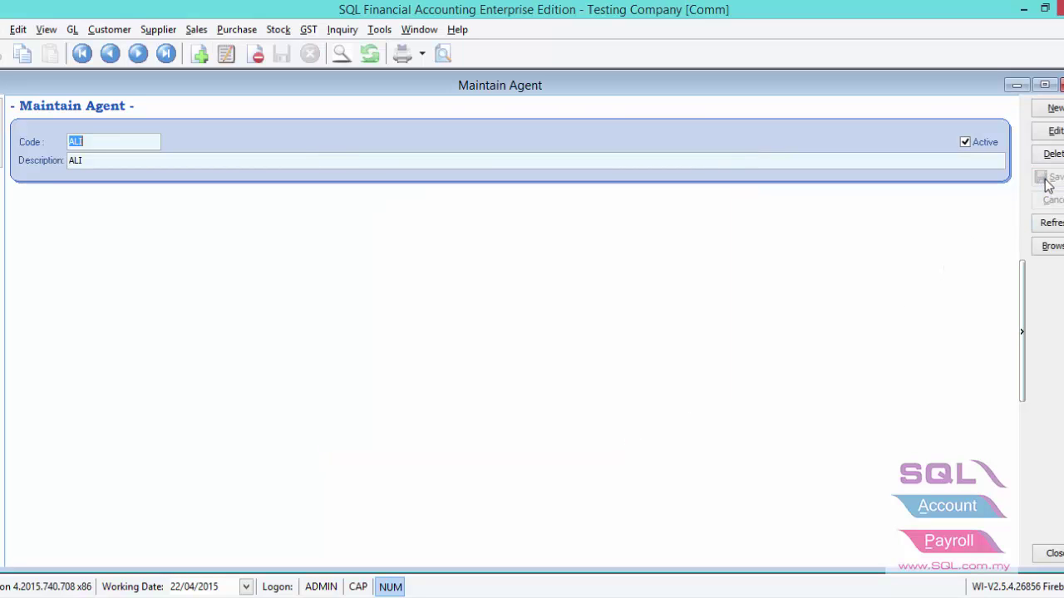
Open the other agent's record for editing, attach that agent's matching commission script, and save the record
left_click(1052, 247)
double_click(893, 198)
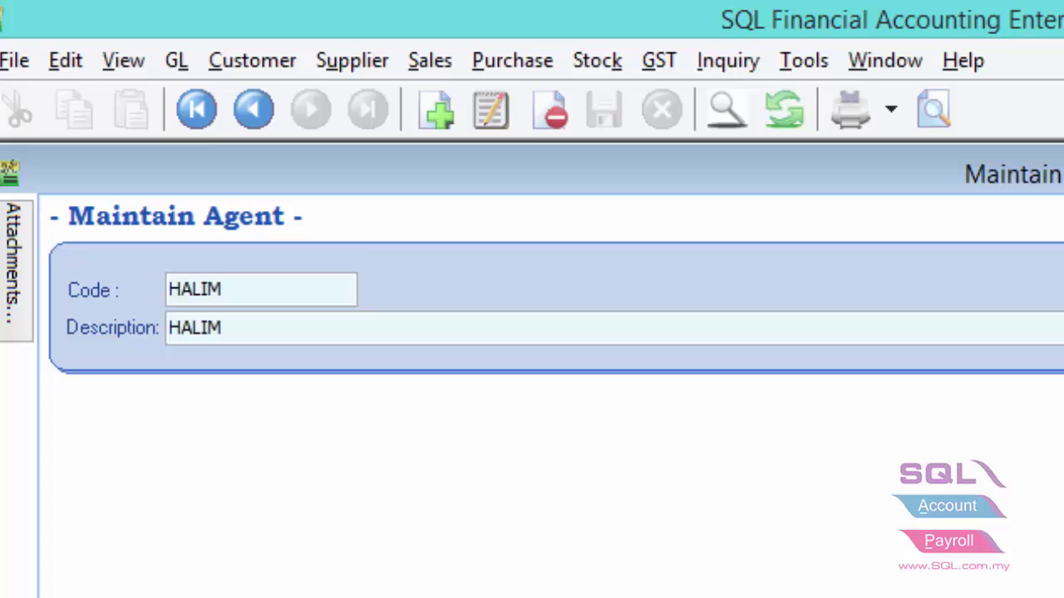
key("F3")
left_click(90, 256)
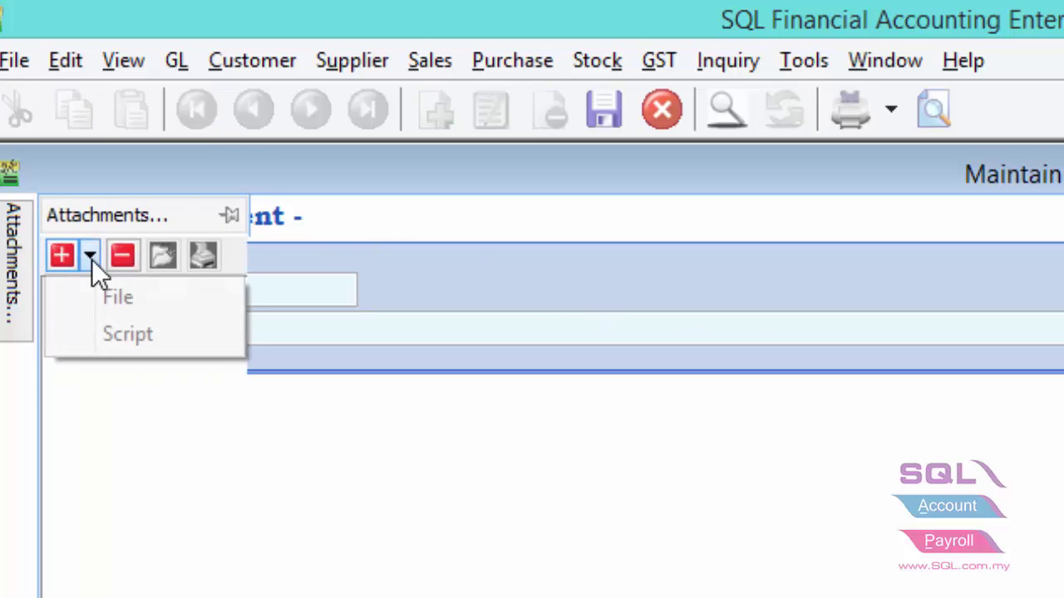
left_click(125, 332)
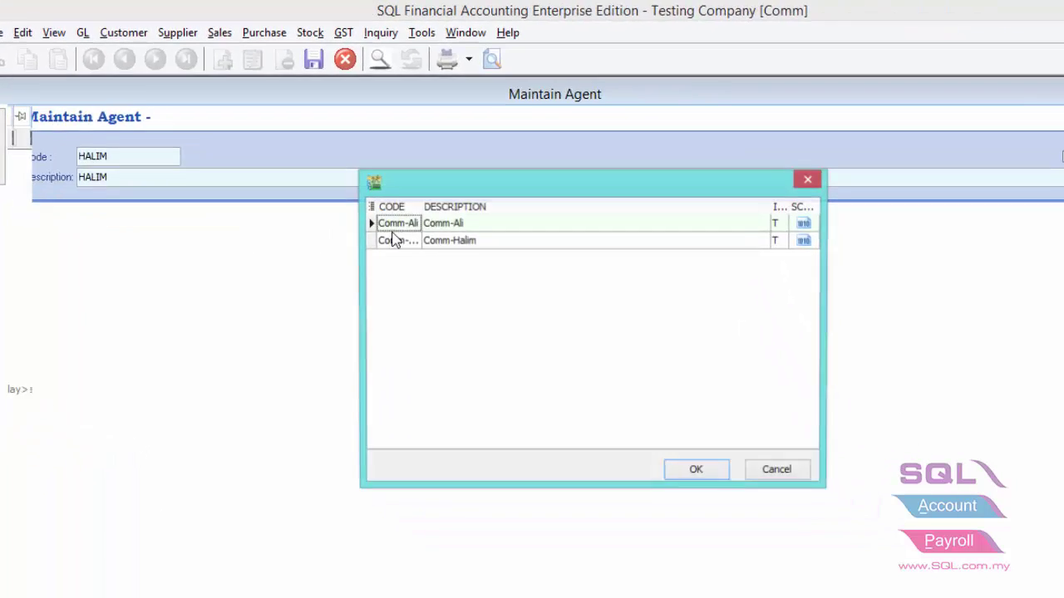
left_click(454, 243)
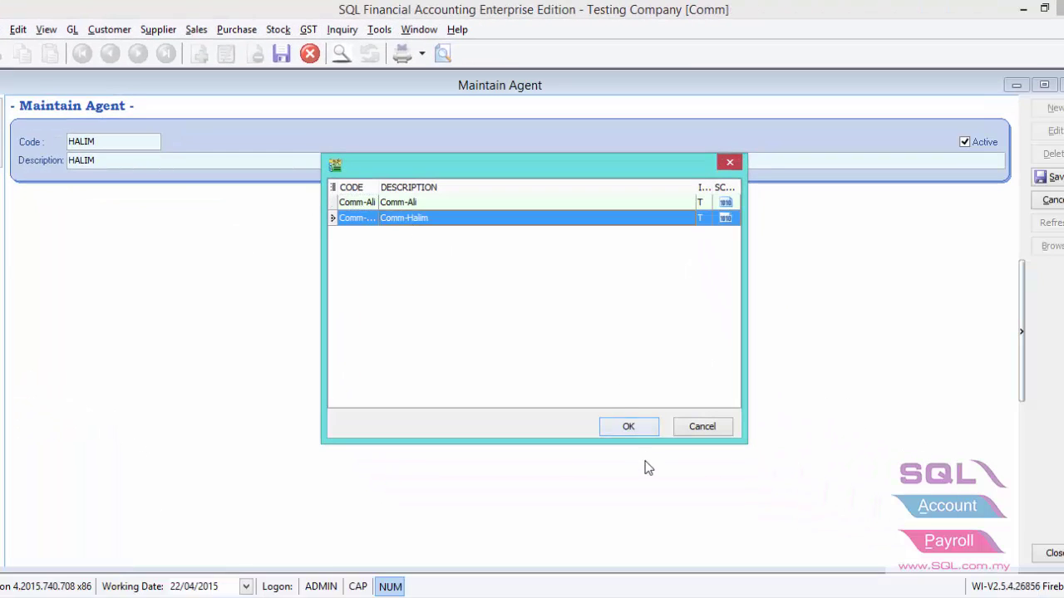
left_click(696, 471)
left_click(1048, 177)
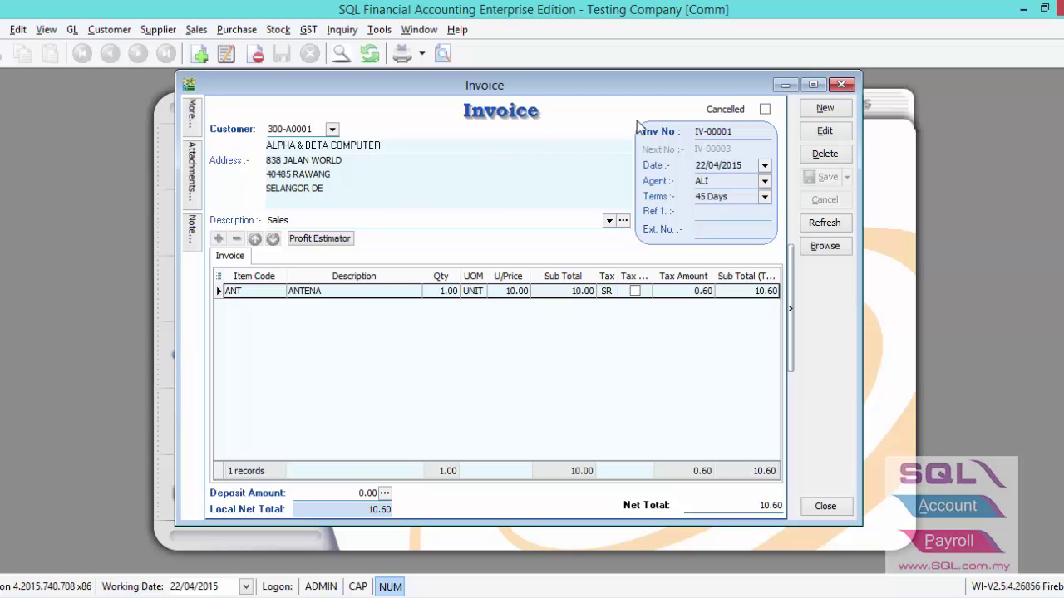
Close the invoice, examine the knocked-off invoice in the ALPHA & BETA COMPUTER customer payment dated 30/04/2015, and close the payment
left_click(842, 85)
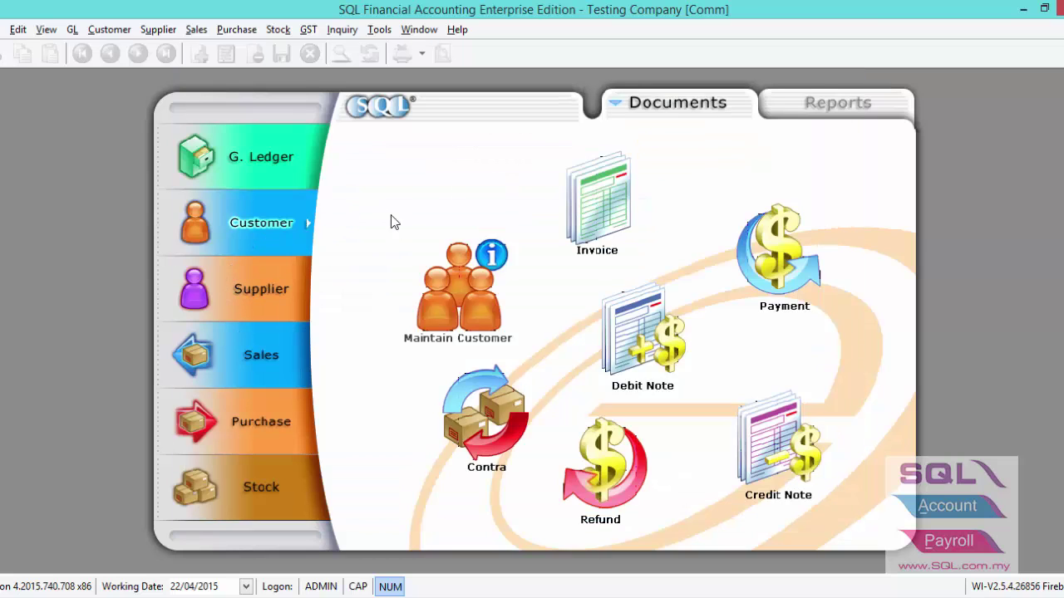
left_click(785, 283)
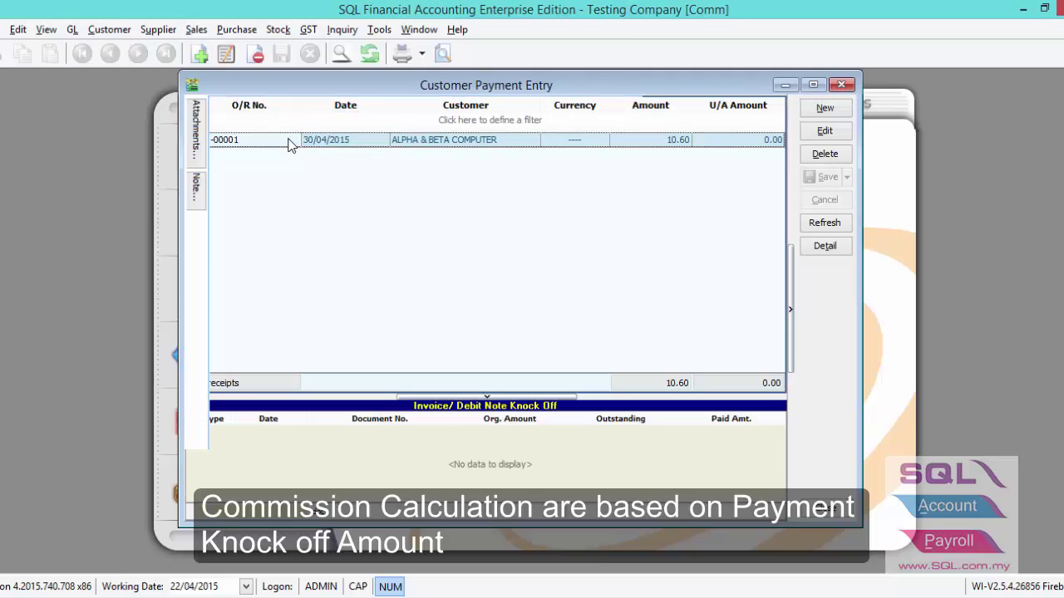
double_click(291, 141)
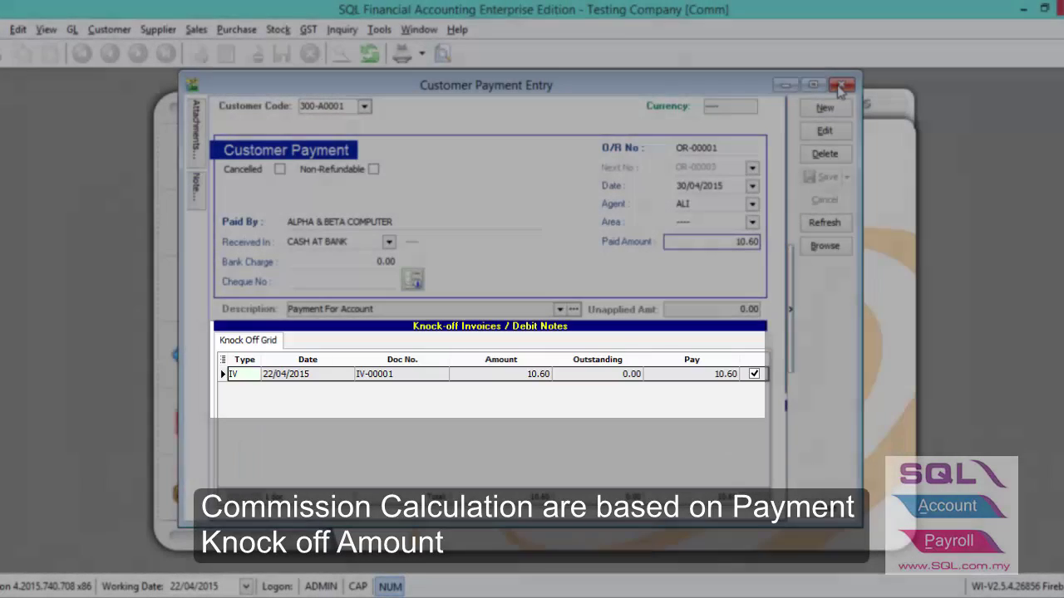
left_click(841, 86)
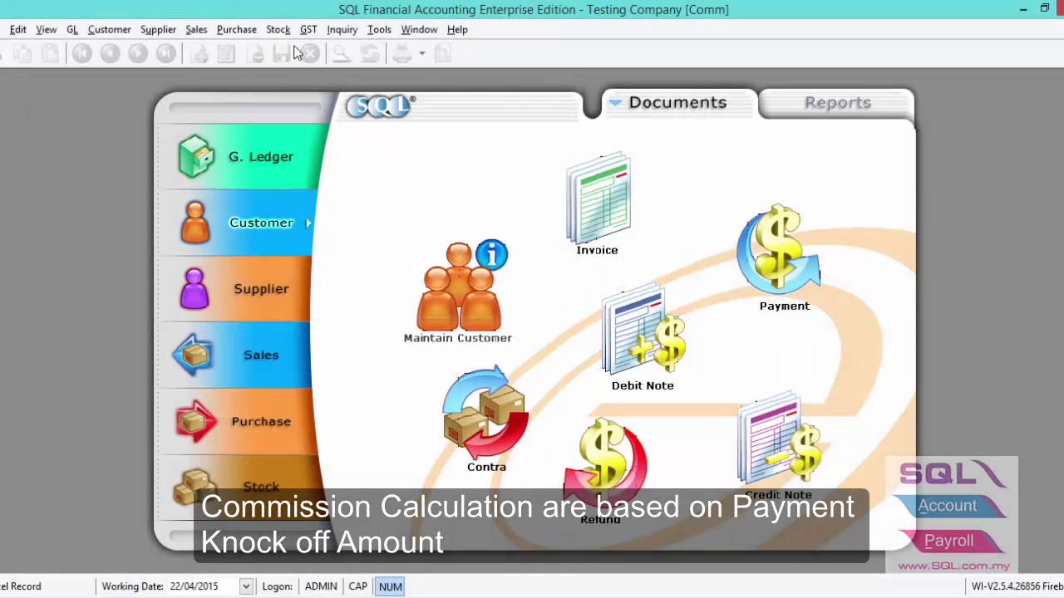
Open the Customer Document Listing and set its document type to Customer Payment Listing
left_click(115, 30)
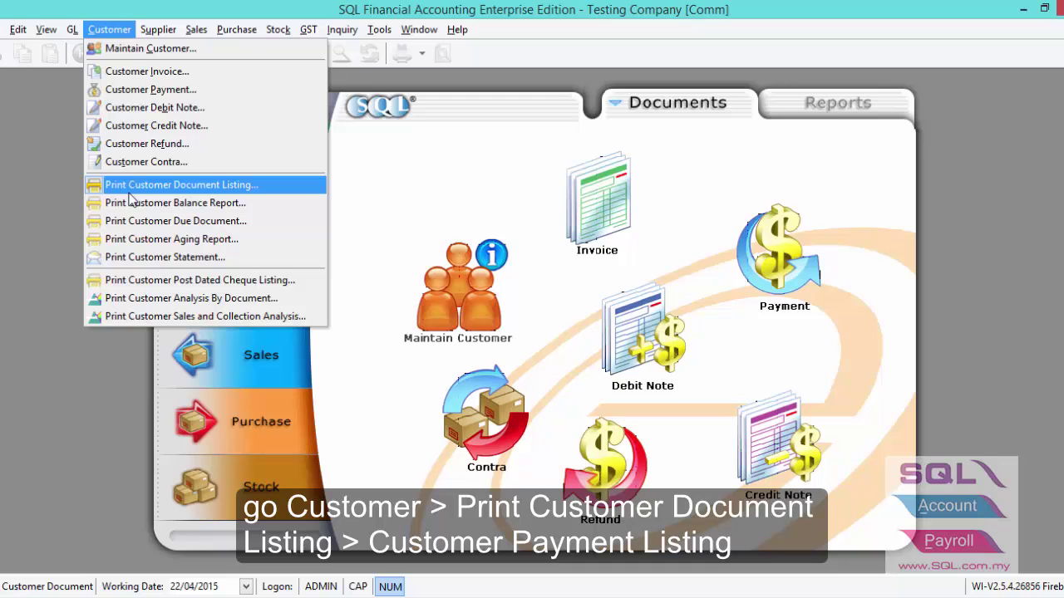
left_click(132, 189)
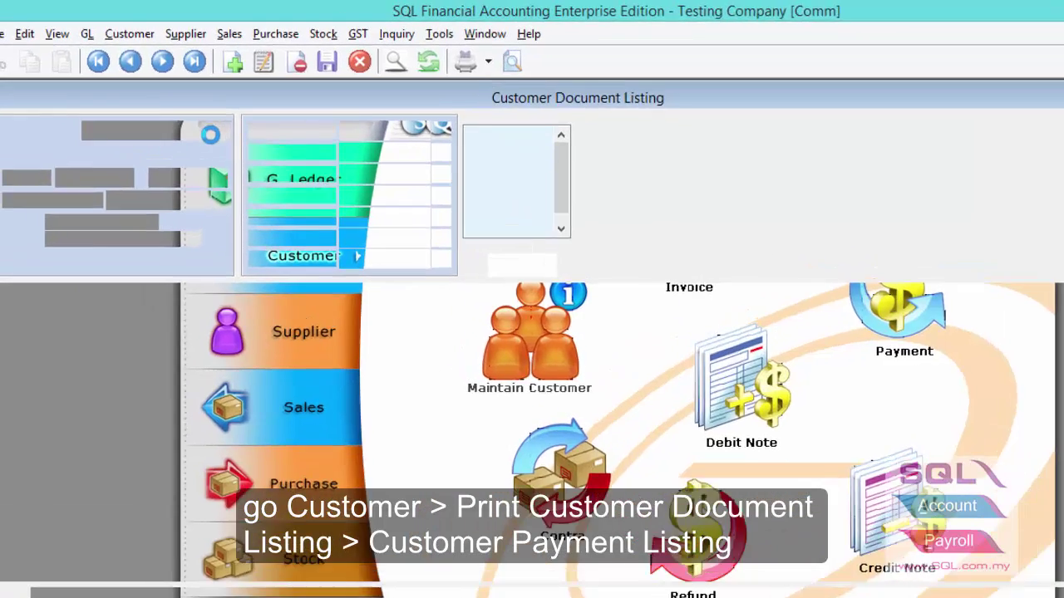
left_click(273, 177)
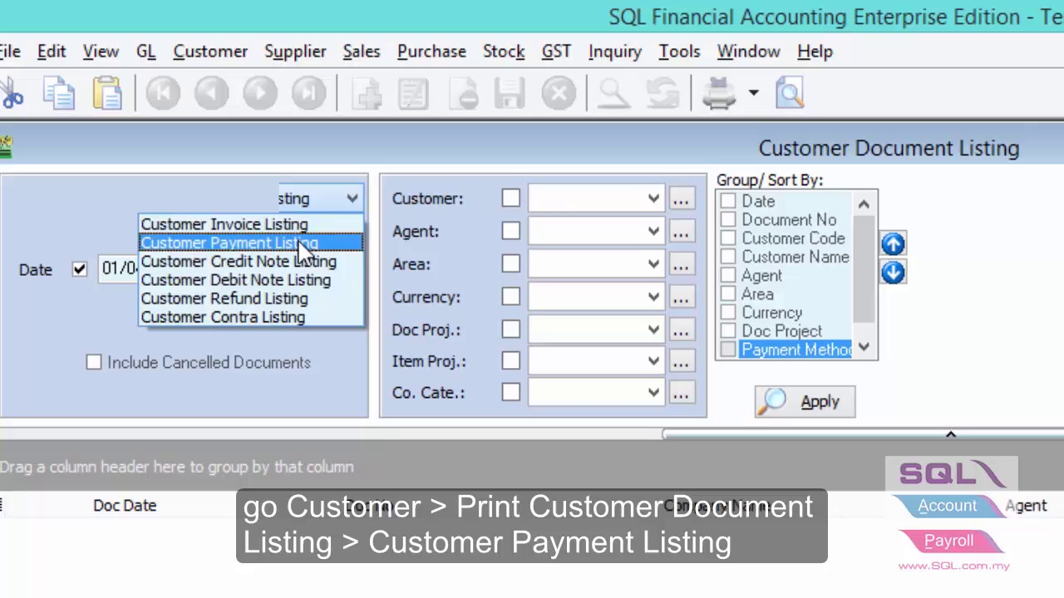
left_click(303, 247)
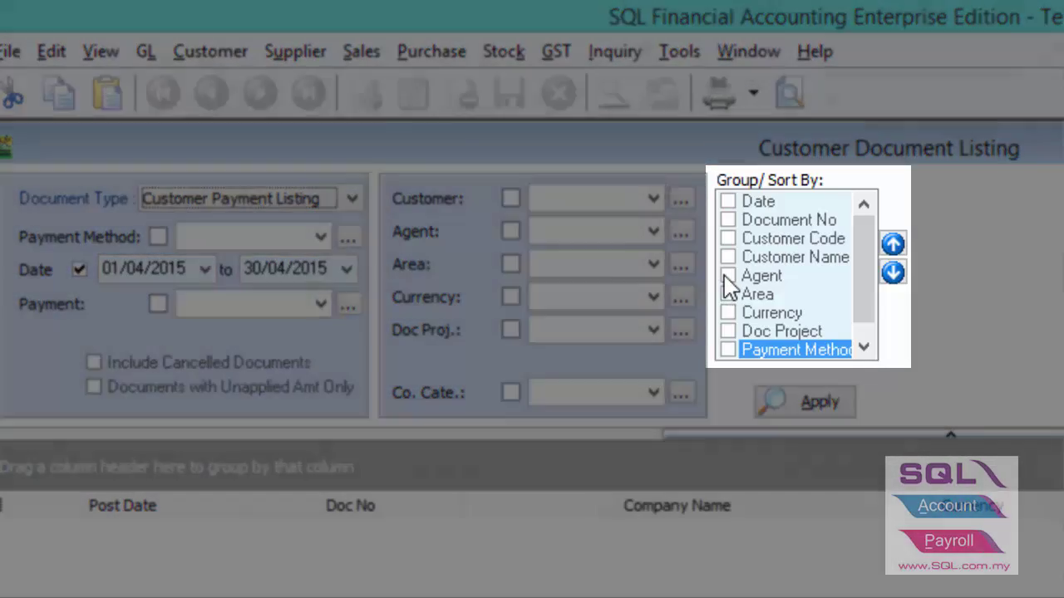
Group the payment listing by Agent, apply it, and preview it with the "Cust Local - Payment Listing - Collection Report" format
left_click(727, 276)
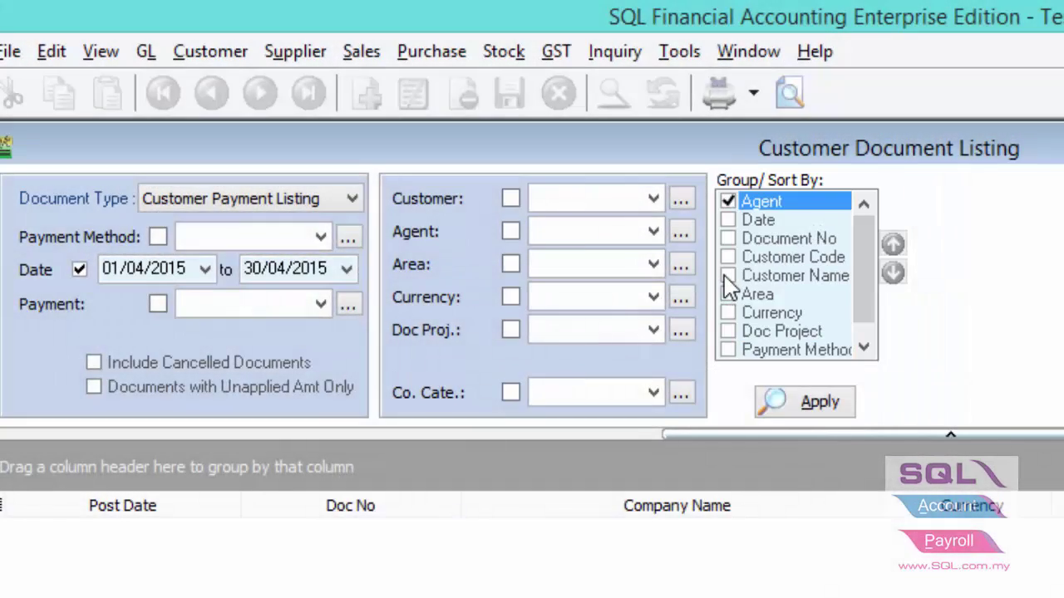
left_click(781, 404)
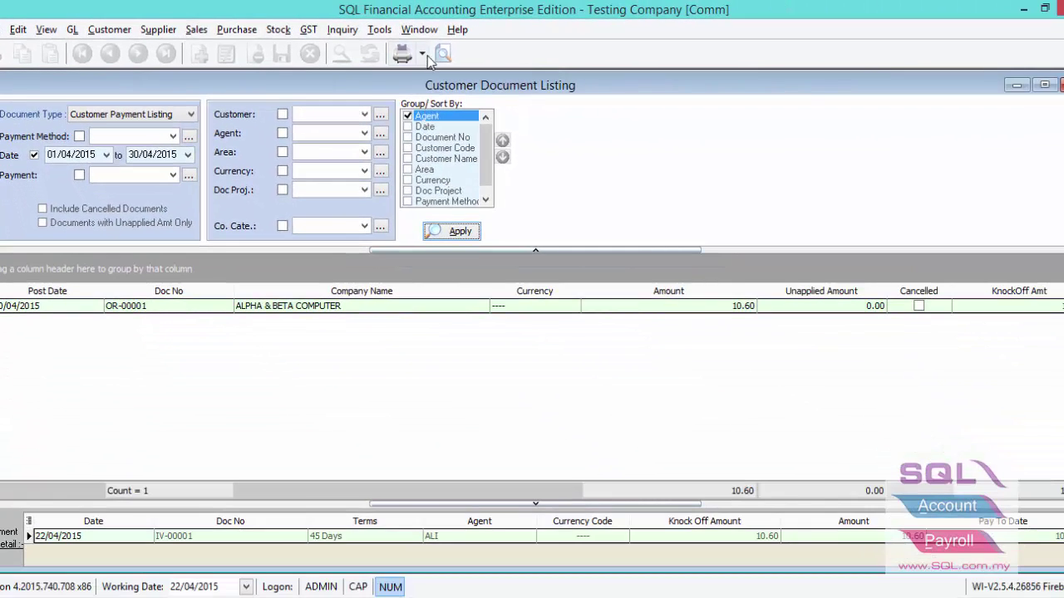
left_click(442, 54)
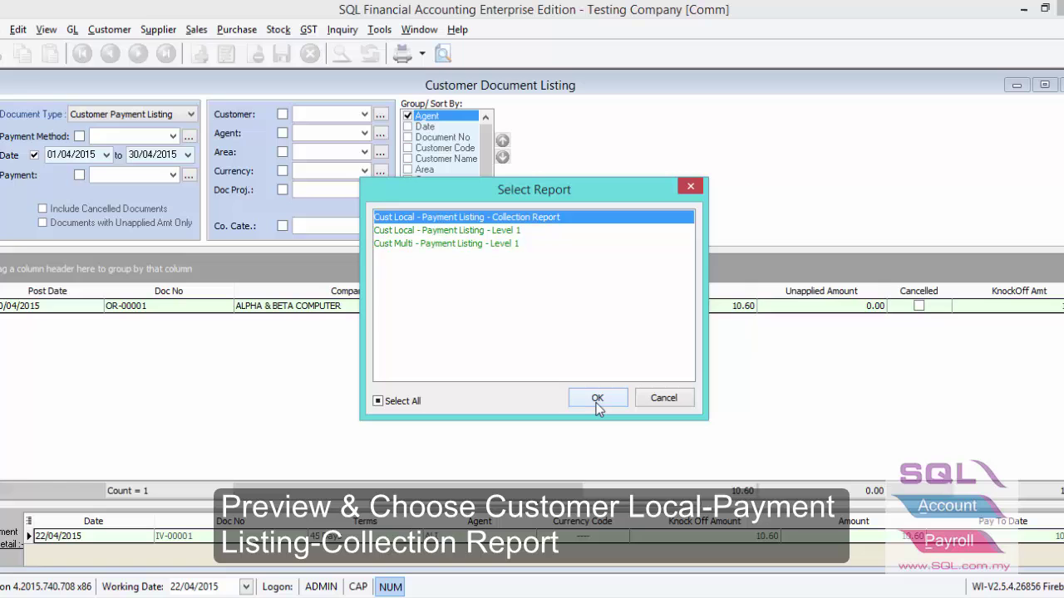
left_click(597, 398)
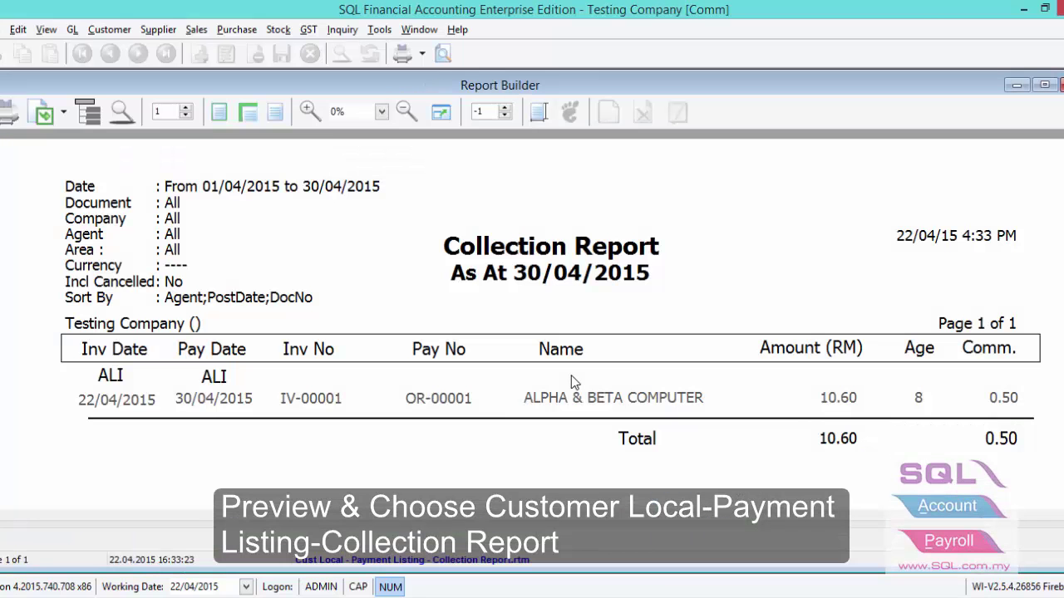